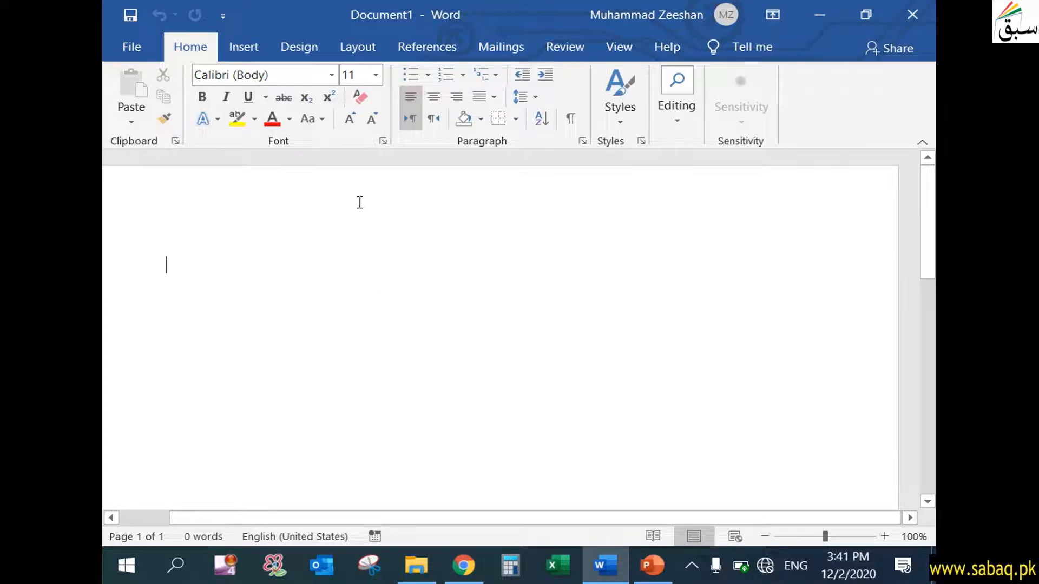
# - Start inserting text from a file and browse to the Chapter 2 folder within Exercise Files on the Desktop
pyautogui.click(234, 49)
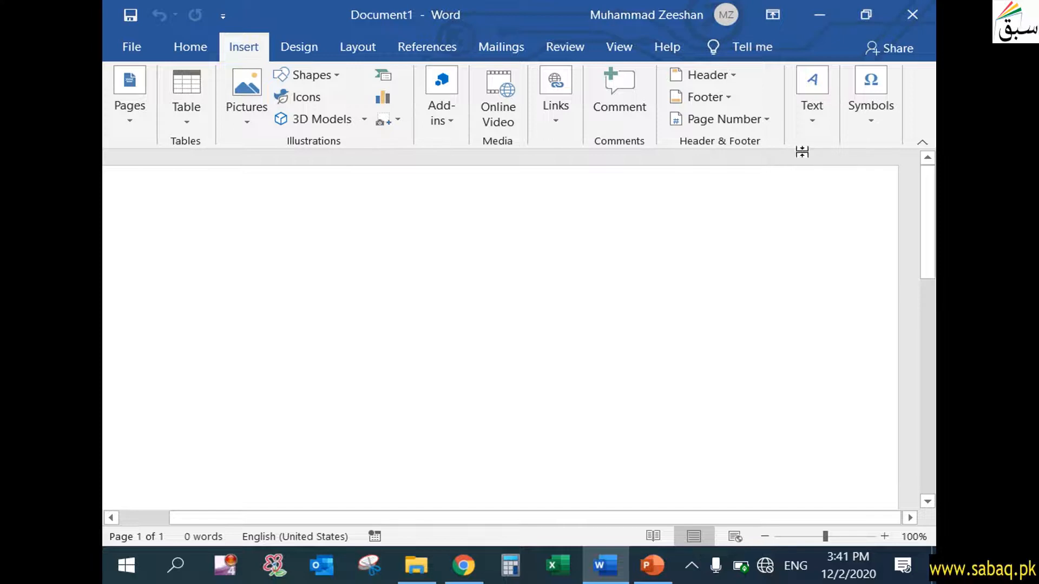
pyautogui.click(815, 120)
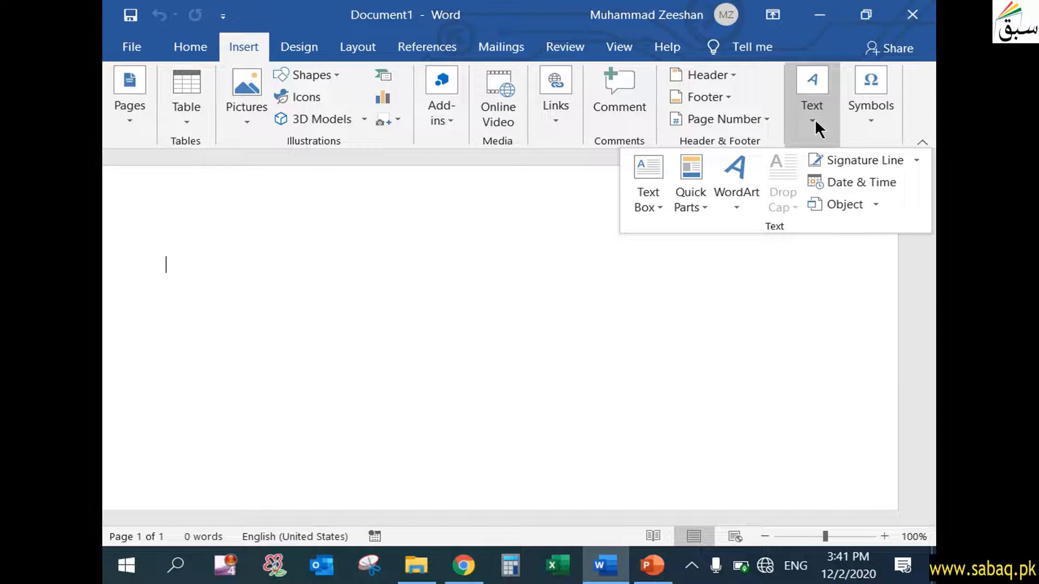
pyautogui.click(877, 204)
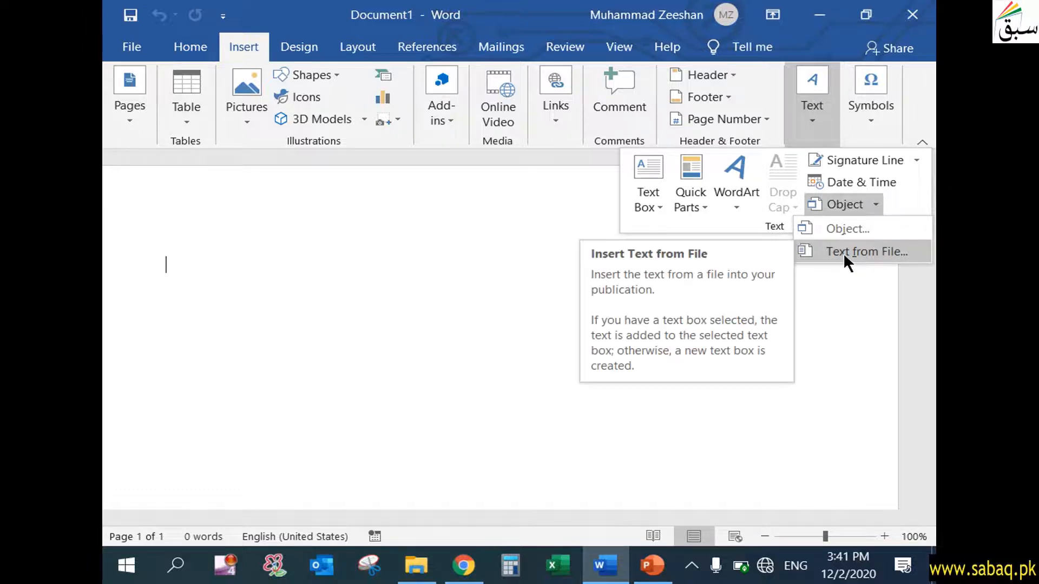
pyautogui.click(859, 253)
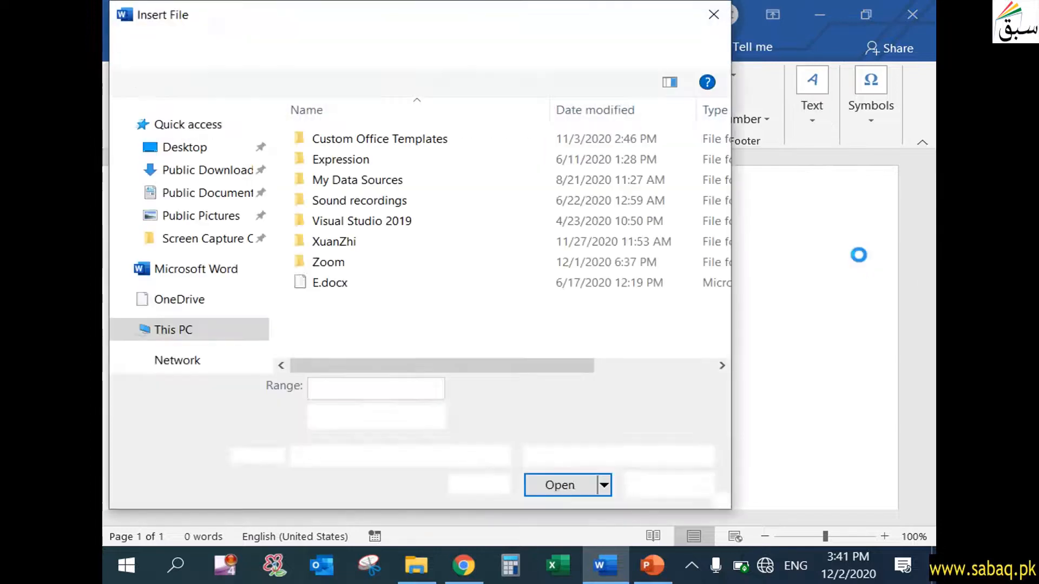
pyautogui.moveTo(304, 22); pyautogui.dragTo(340, 21)
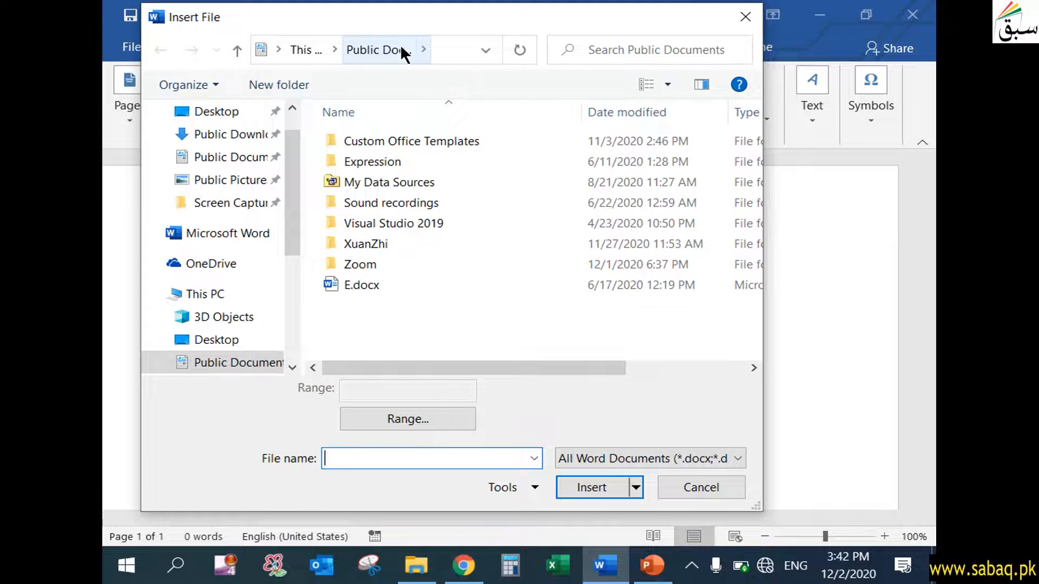
pyautogui.scroll(-1, 294, 229)
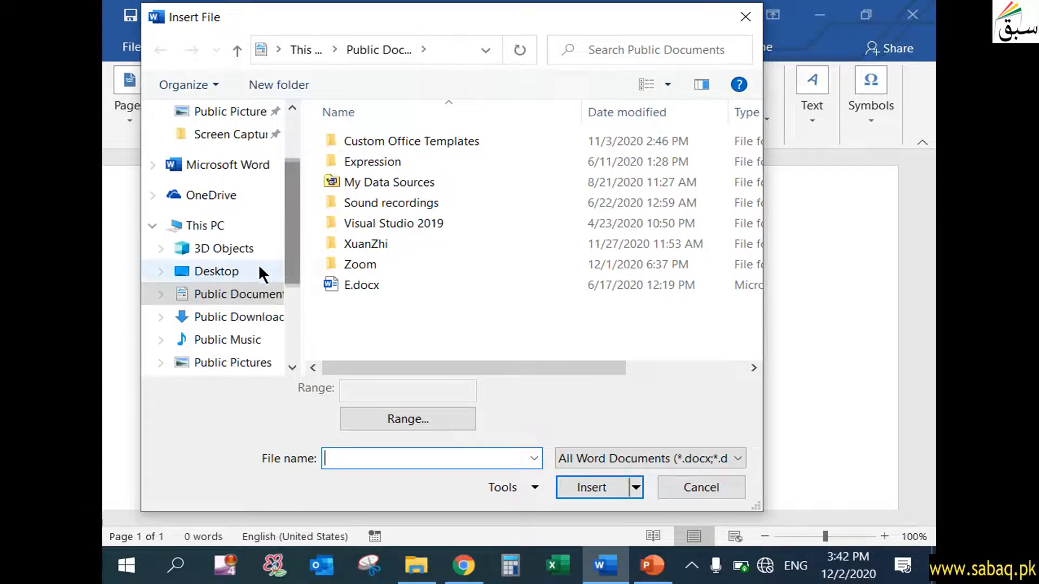
pyautogui.click(232, 271)
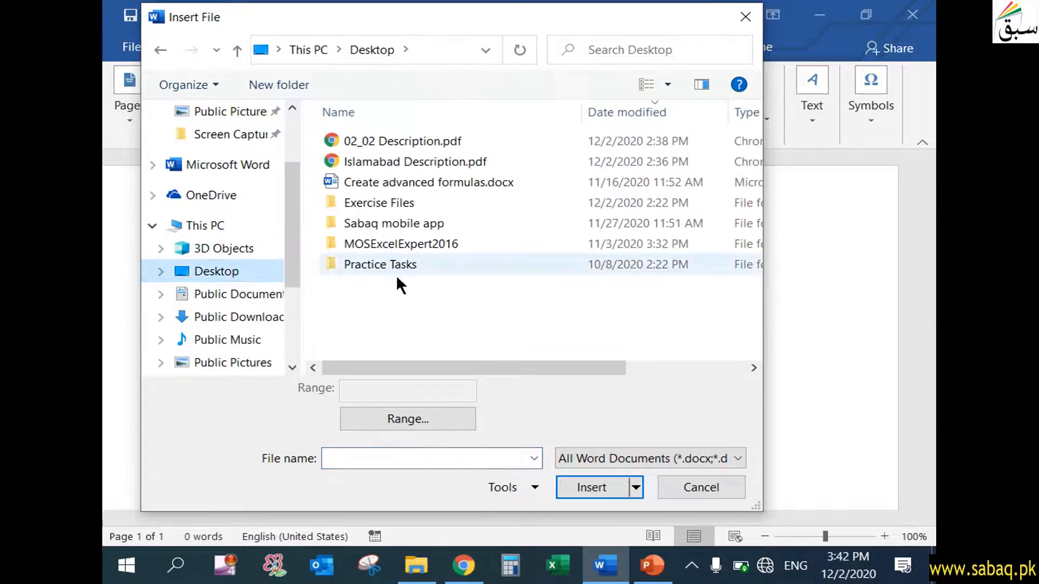
pyautogui.doubleClick(392, 202)
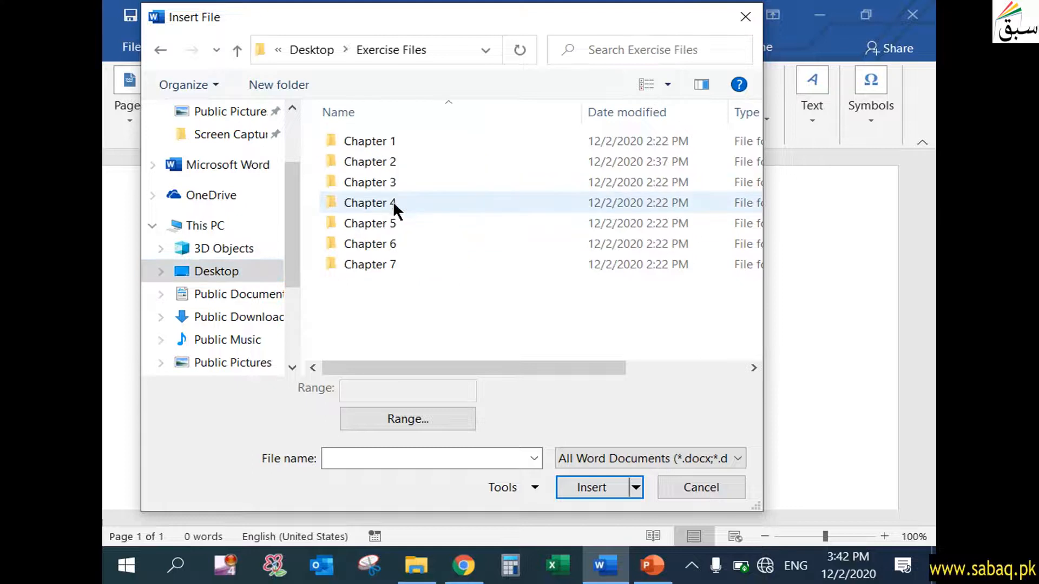
pyautogui.doubleClick(407, 162)
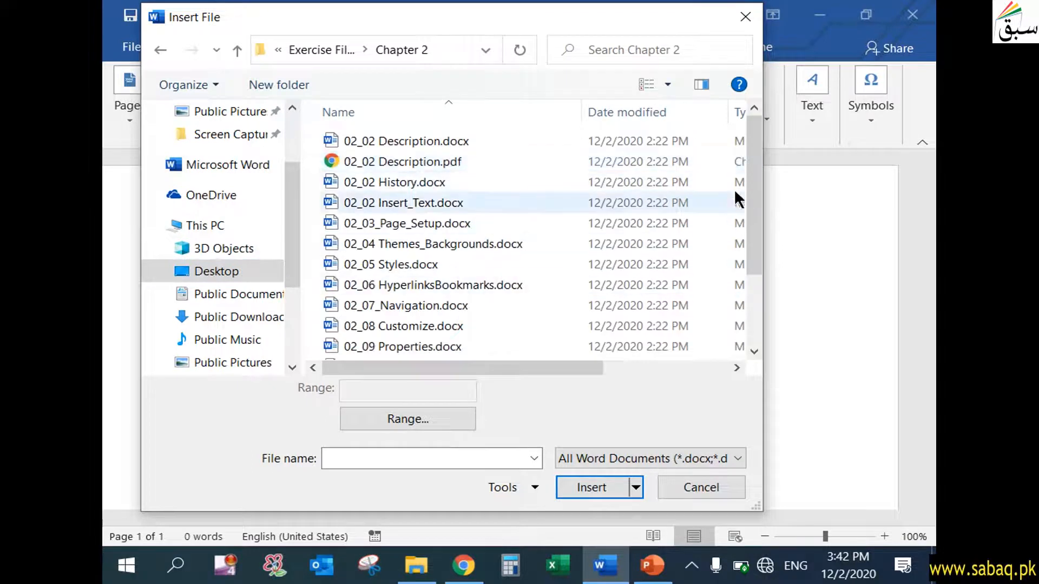
# - Limit the file list to Text Files (*.txt) and choose businessmeeting.txt for insertion
pyautogui.moveTo(753, 164); pyautogui.dragTo(742, 118)
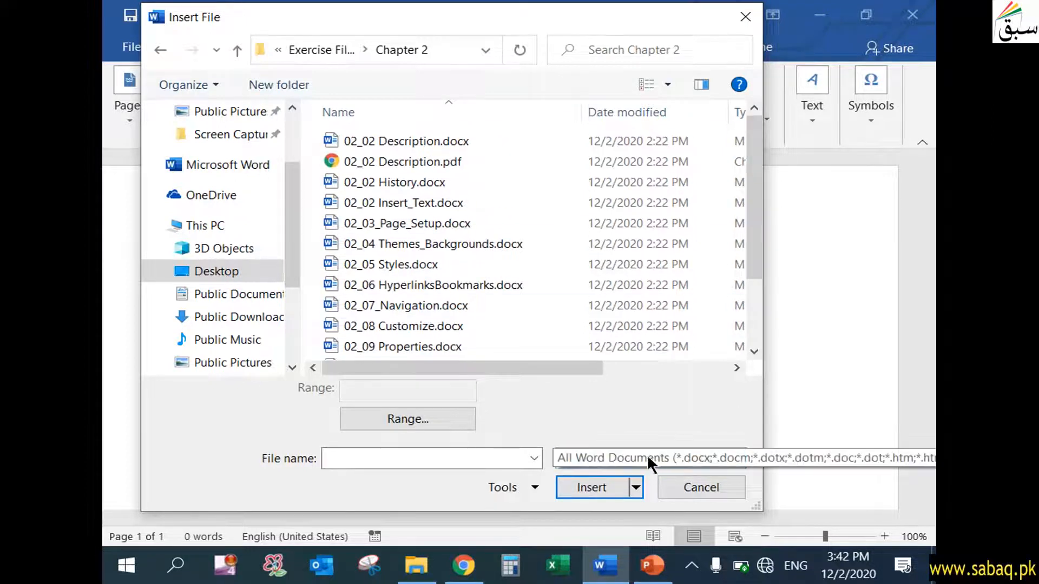
pyautogui.moveTo(754, 165); pyautogui.dragTo(754, 248)
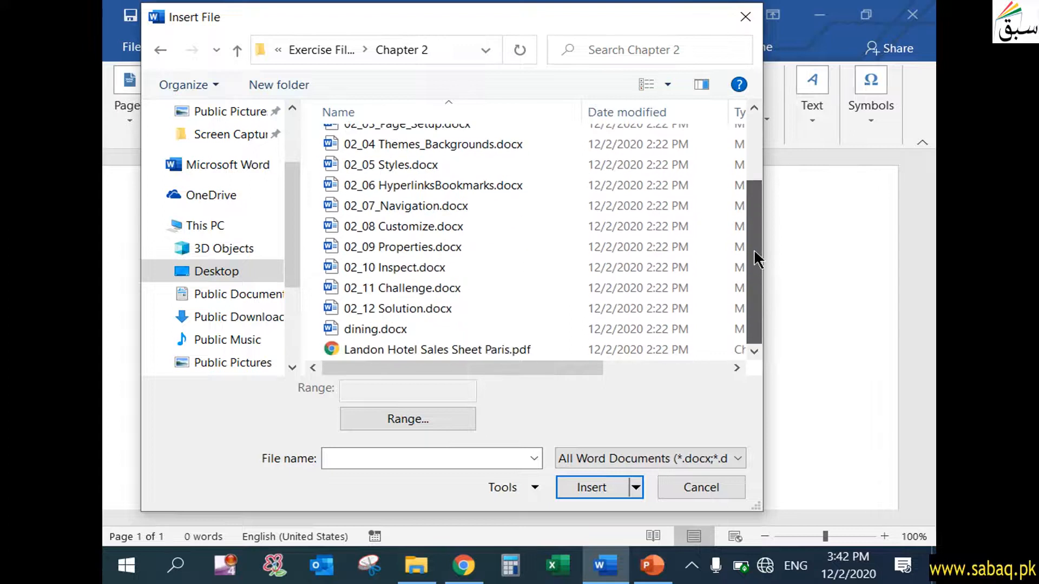
pyautogui.click(737, 454)
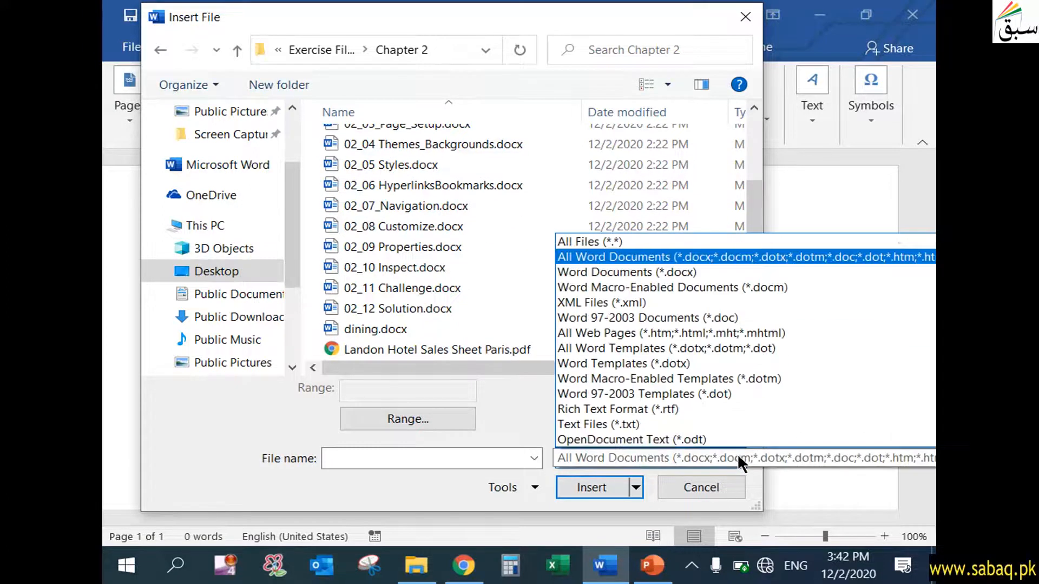
pyautogui.click(651, 424)
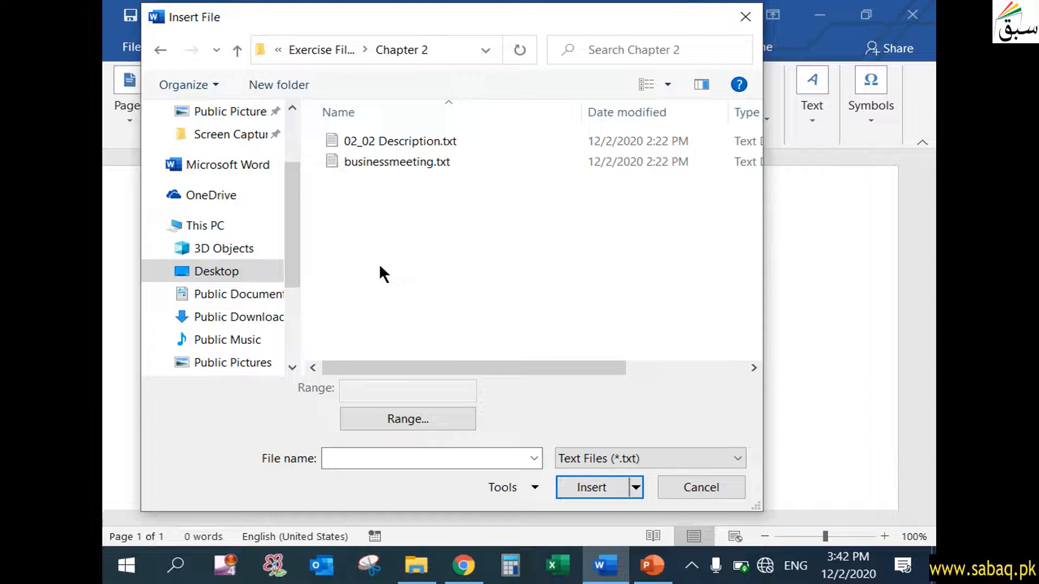
pyautogui.click(408, 162)
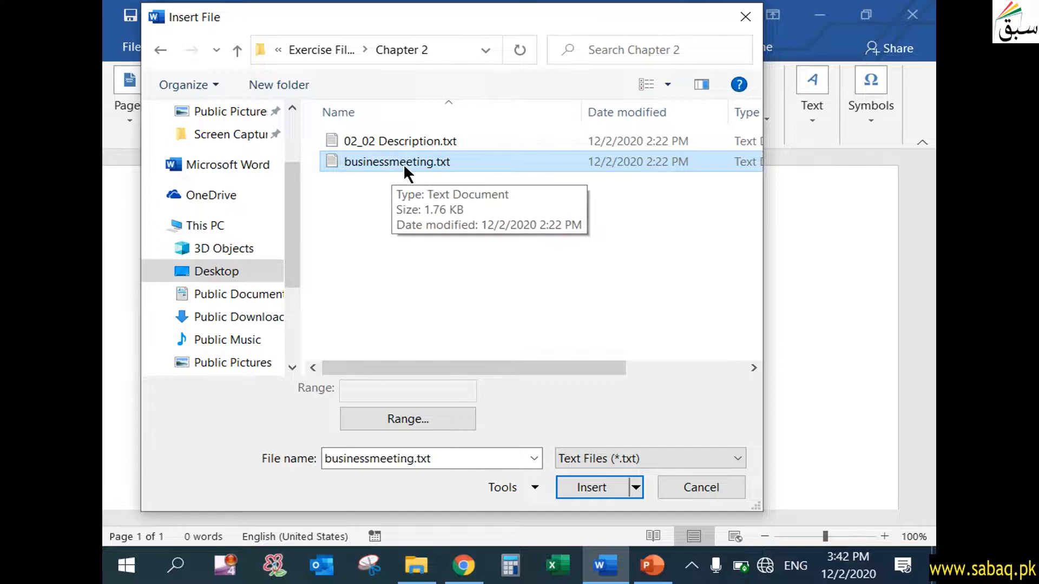
pyautogui.click(593, 488)
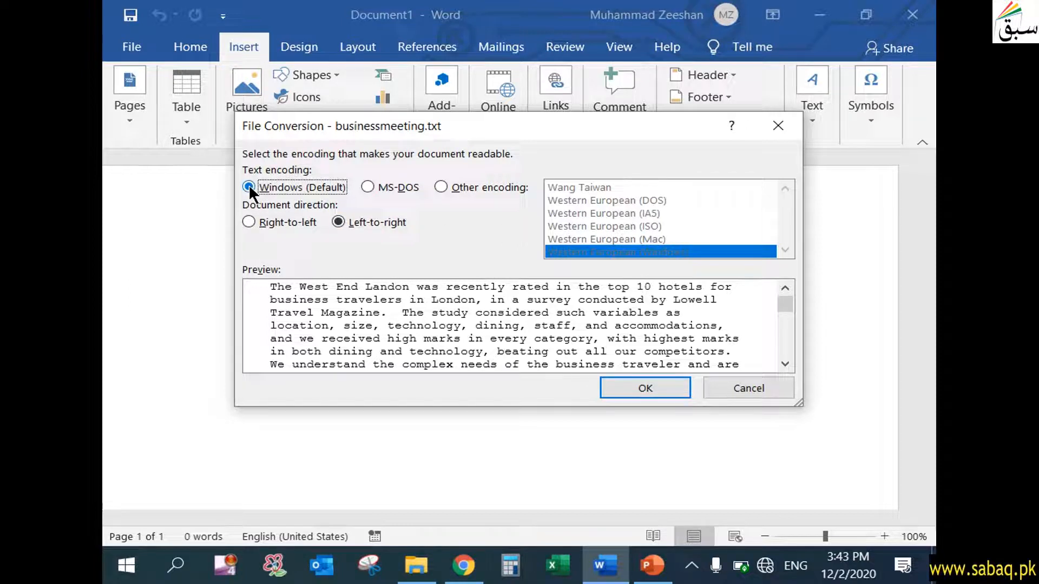
# - Compare both document directions in the conversion preview, and insert the text with Windows (Default) encoding and left-to-right direction
pyautogui.click(248, 219)
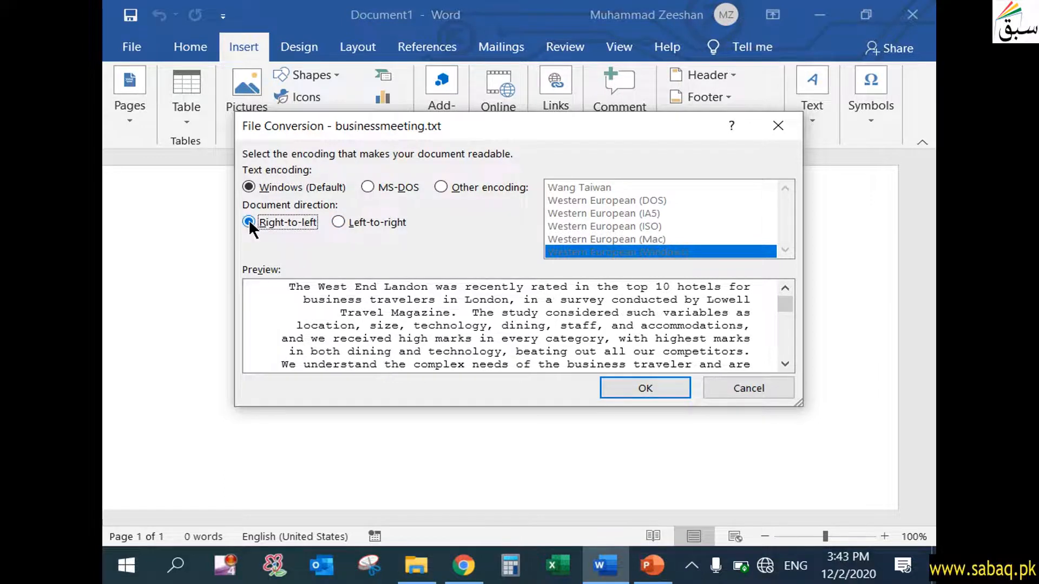
pyautogui.click(338, 223)
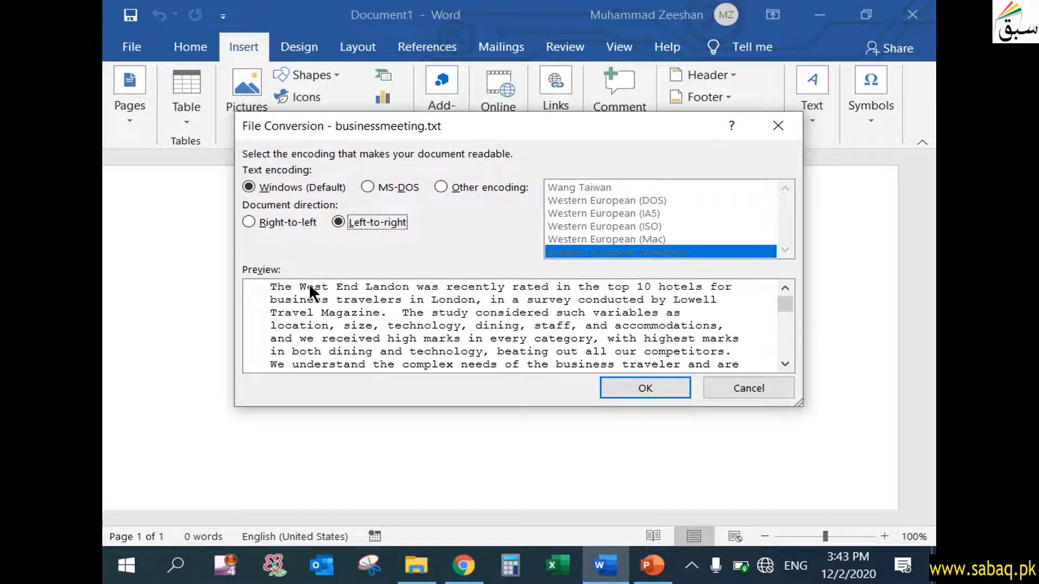
pyautogui.click(248, 222)
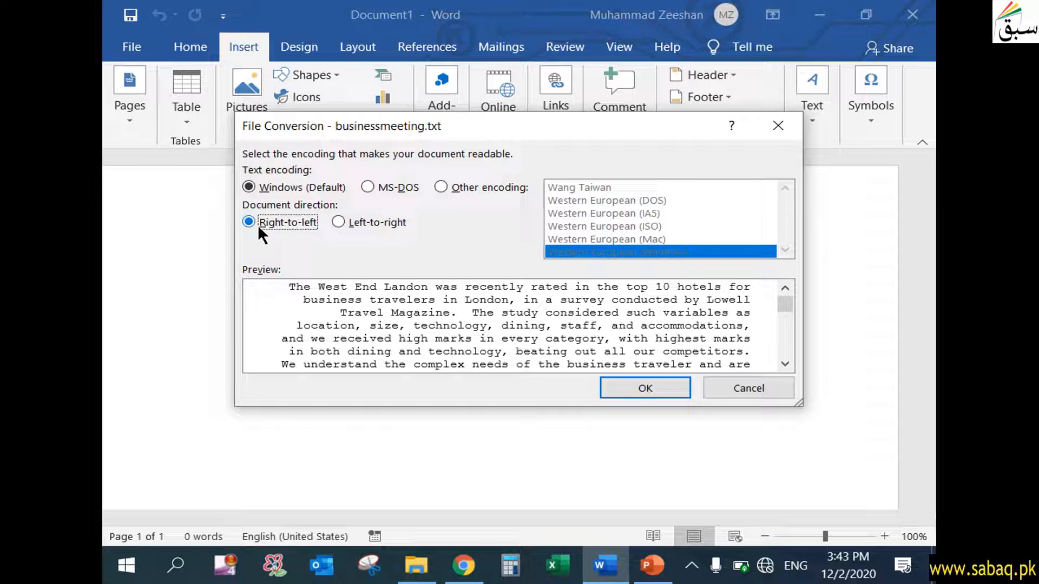
pyautogui.click(332, 222)
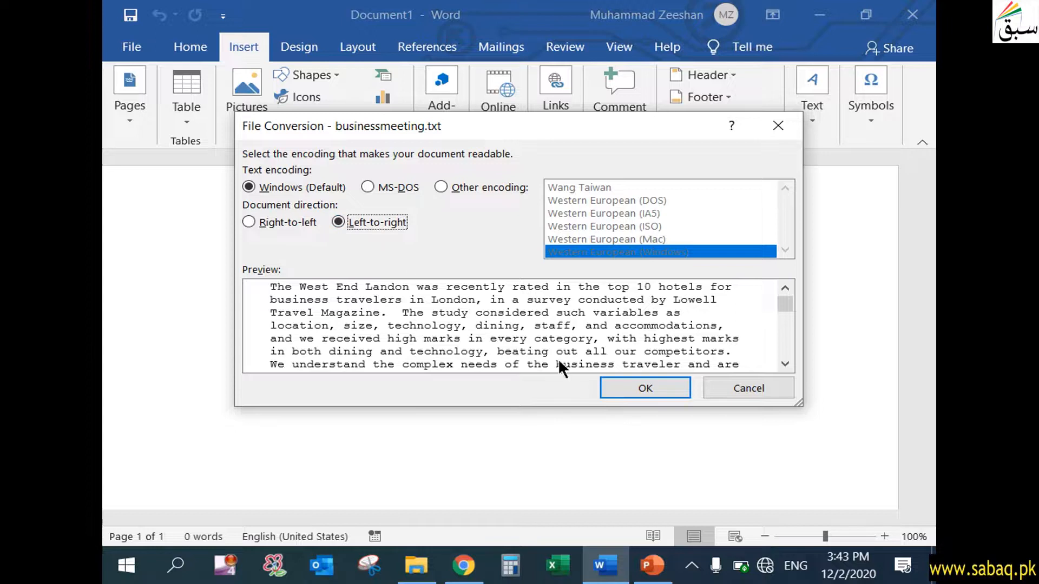
pyautogui.click(638, 388)
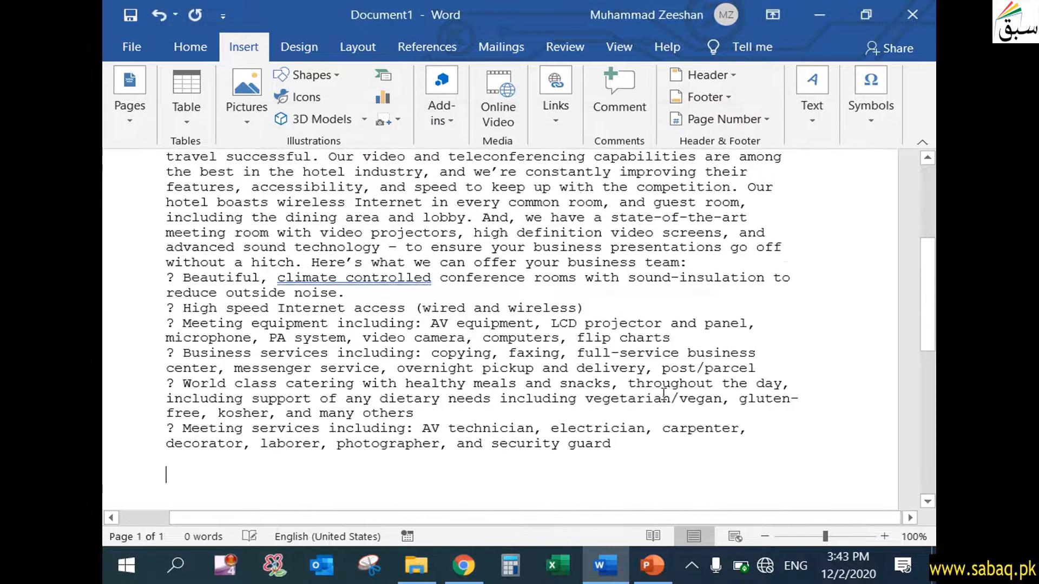
# - Look through the inserted text and set the font of the entire text to Calibri (Body)
pyautogui.scroll(5, 664, 394)
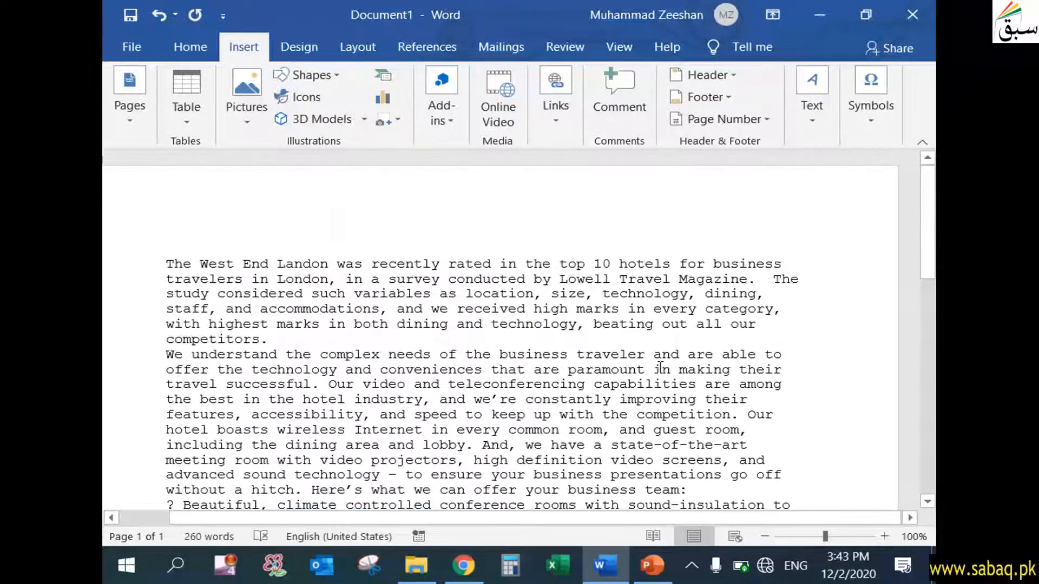
pyautogui.scroll(-3, 369, 391)
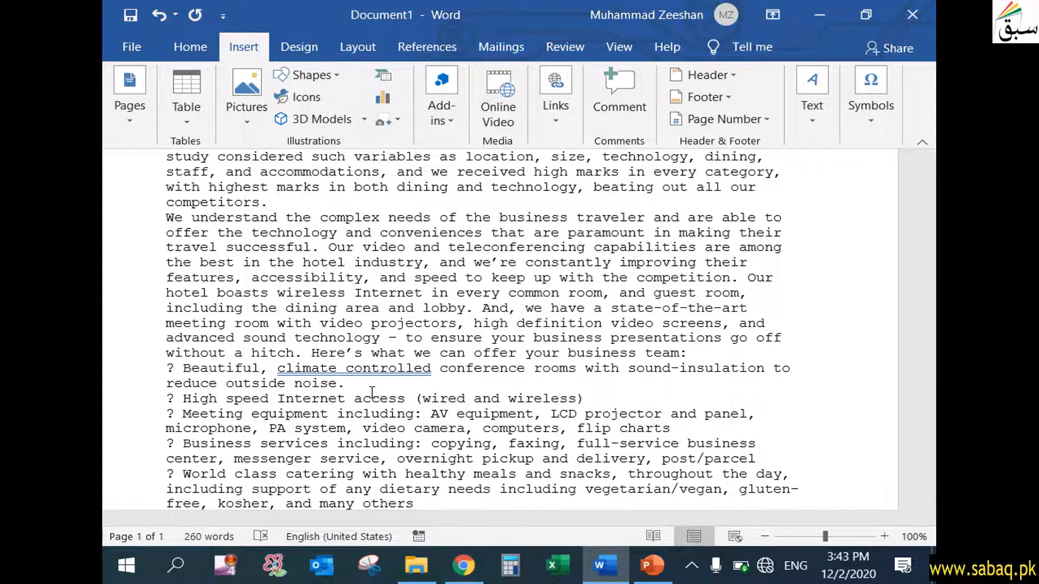
pyautogui.scroll(2, 403, 361)
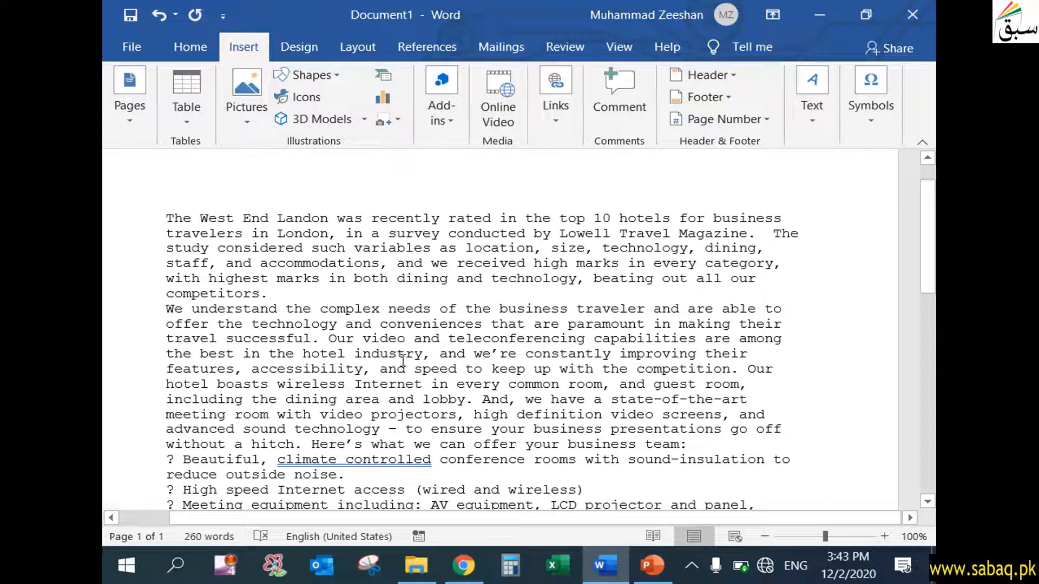
pyautogui.click(419, 474)
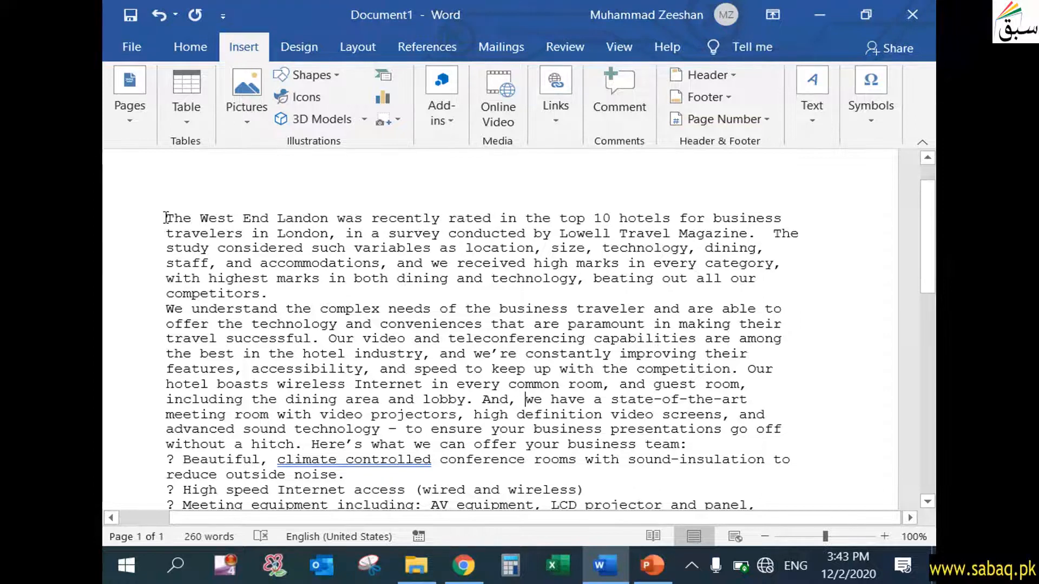
pyautogui.moveTo(163, 218); pyautogui.dragTo(348, 406)
pyautogui.scroll(10, 392, 326)
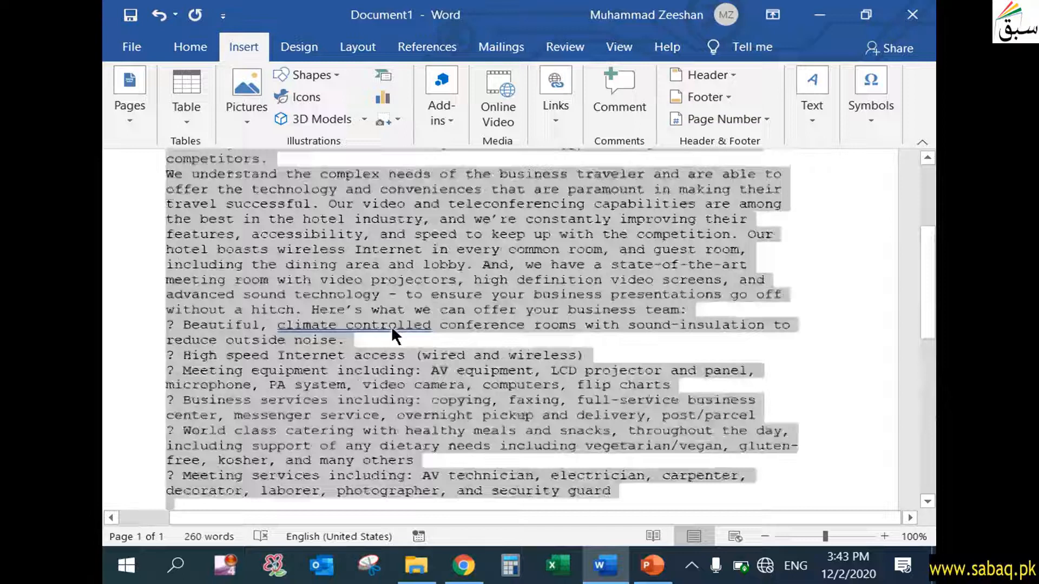
pyautogui.click(181, 47)
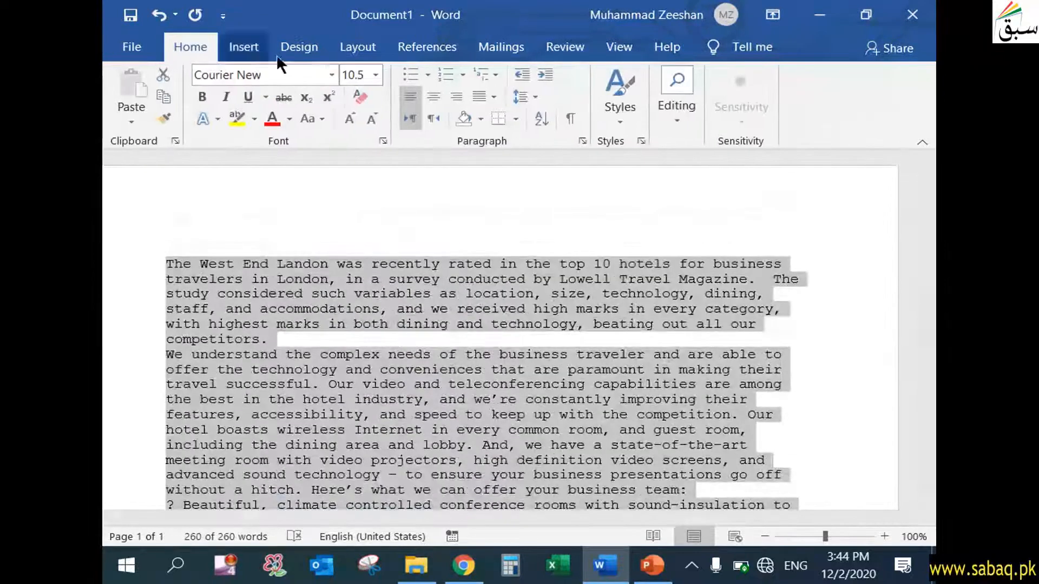
pyautogui.click(331, 75)
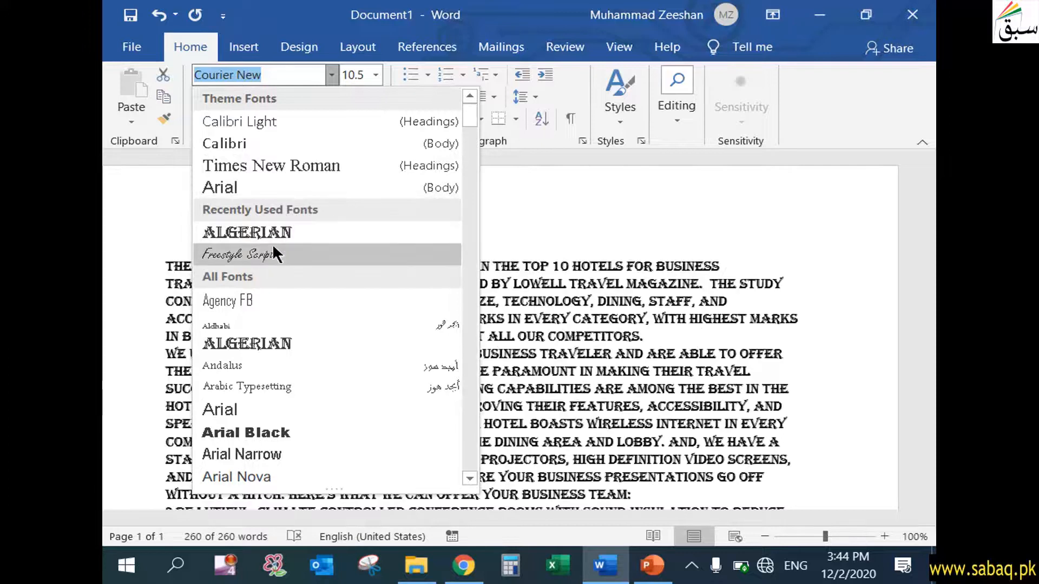
pyautogui.click(277, 144)
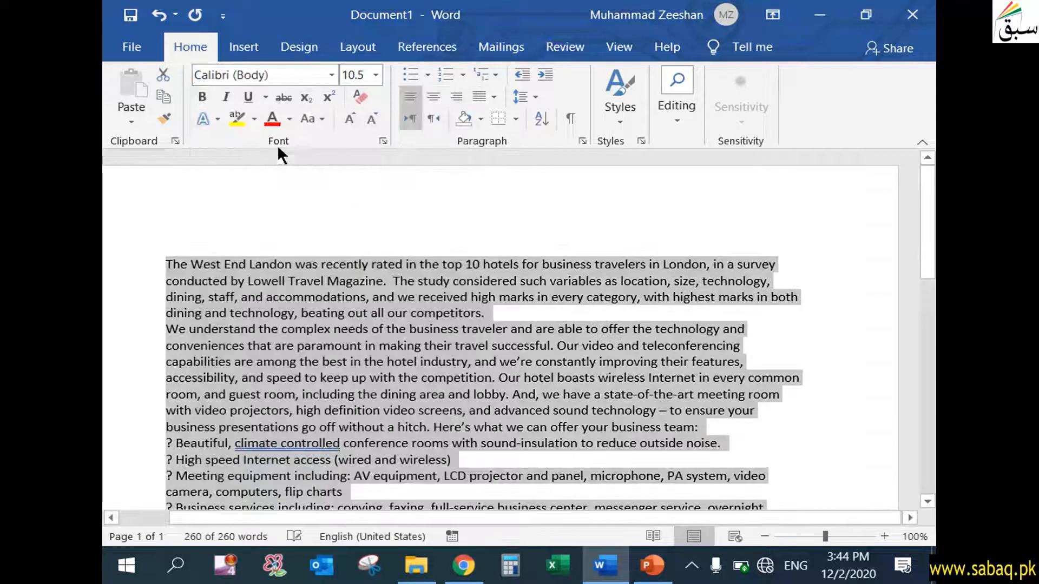
pyautogui.click(498, 346)
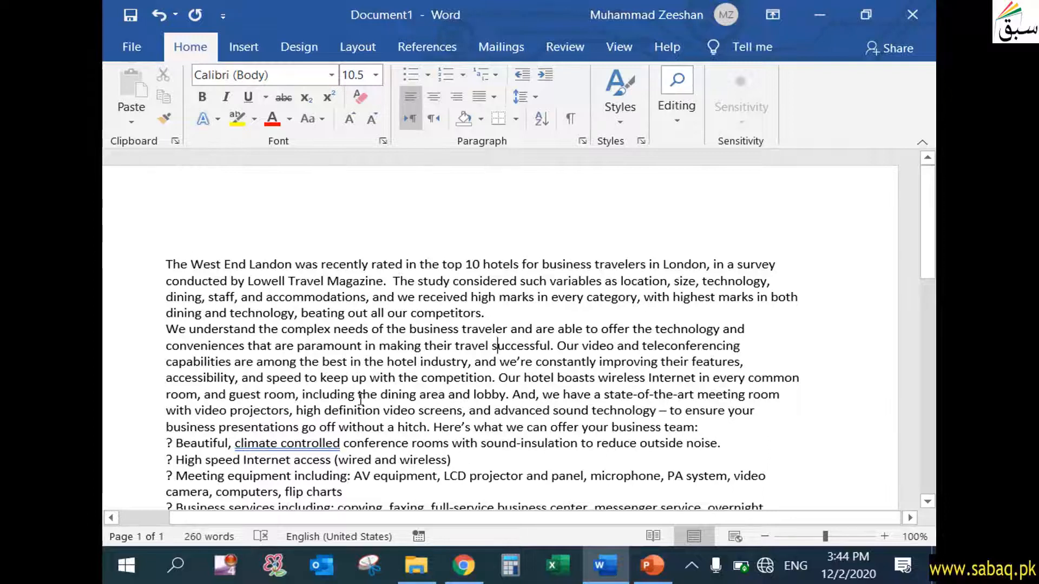
# - Set the font size of the entire document text to 11
pyautogui.moveTo(168, 264); pyautogui.dragTo(568, 350)
pyautogui.scroll(5, 571, 349)
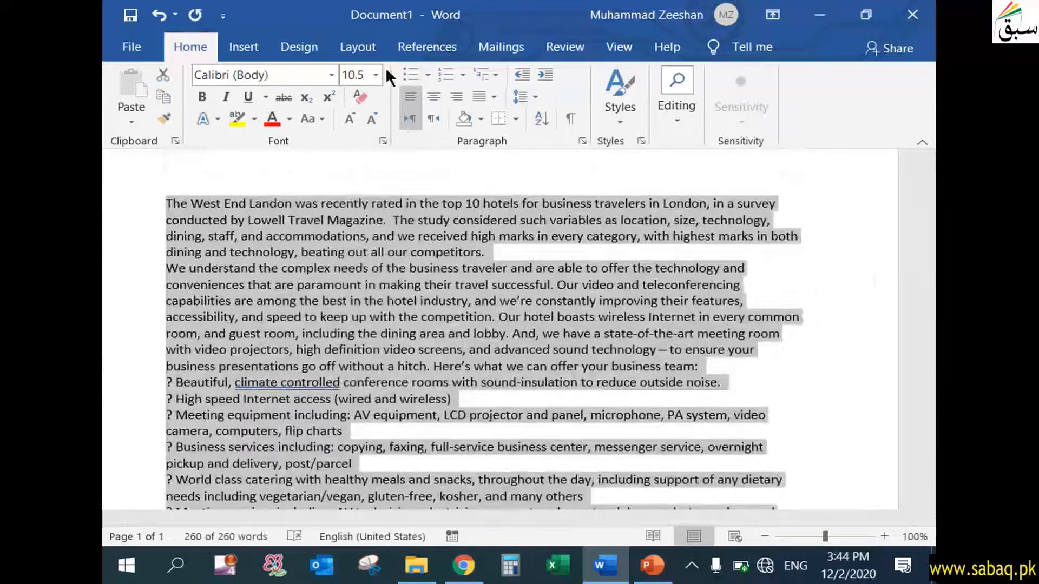
pyautogui.click(376, 76)
pyautogui.click(349, 156)
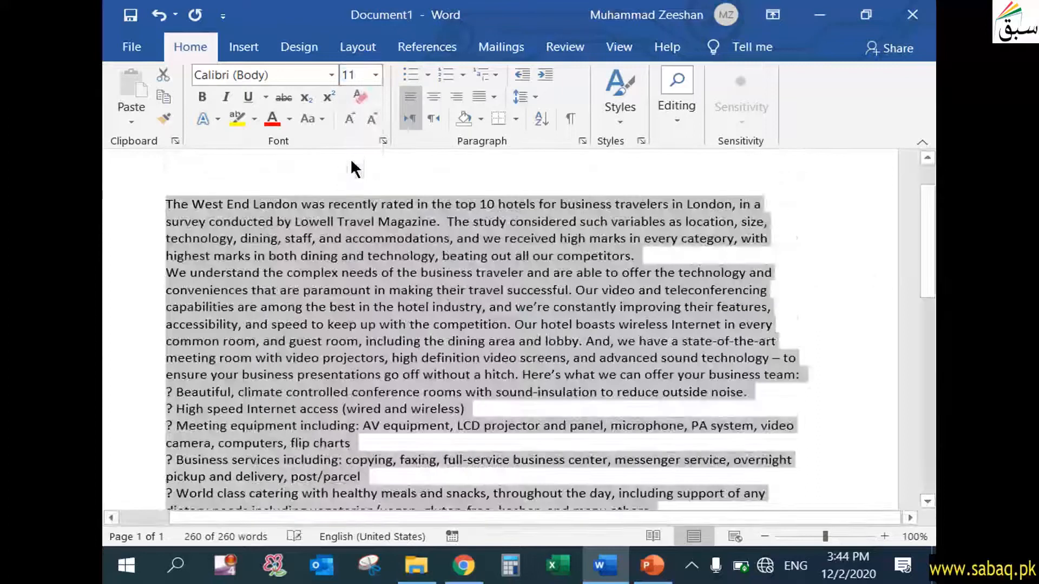
pyautogui.click(354, 203)
# - Make the opening words "The West End Landon" bold
pyautogui.moveTo(169, 205); pyautogui.dragTo(290, 205)
pyautogui.click(202, 96)
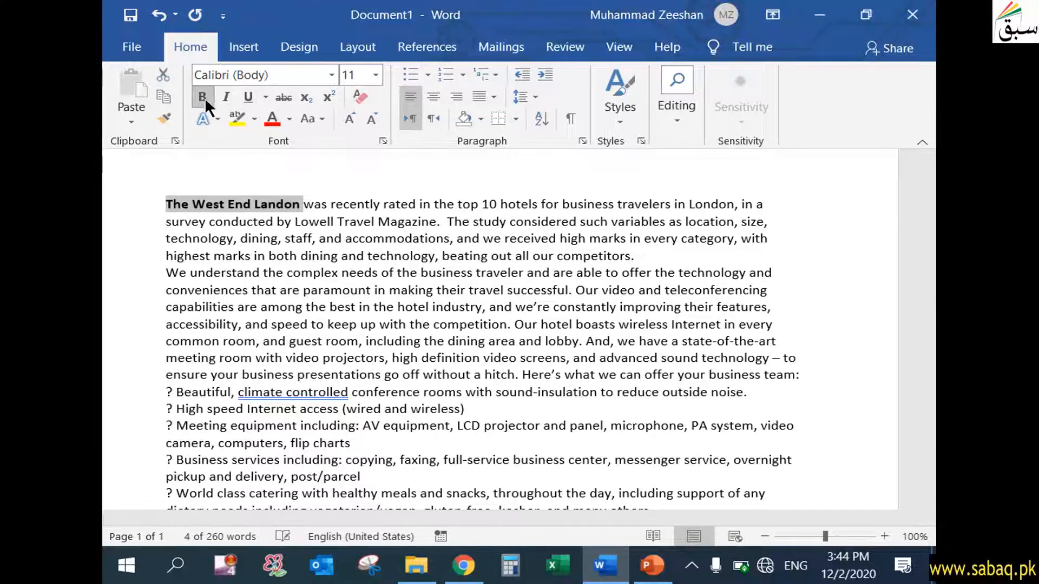
pyautogui.click(406, 307)
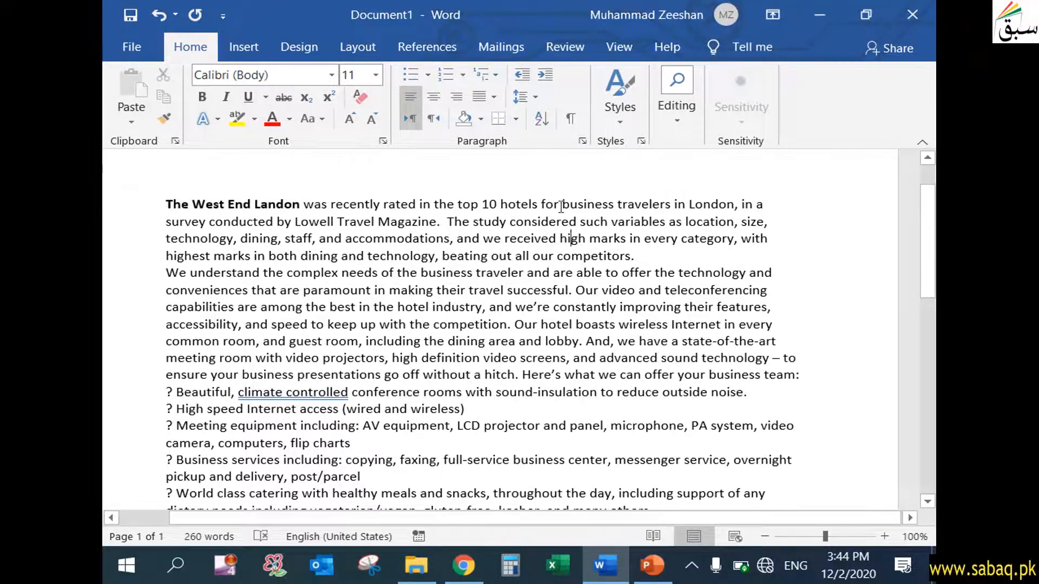
# - Delete the bold words "The West End Landon" from the start of the first paragraph
pyautogui.moveTo(556, 204); pyautogui.dragTo(613, 207)
pyautogui.click(614, 206)
pyautogui.moveTo(304, 205); pyautogui.dragTo(166, 204)
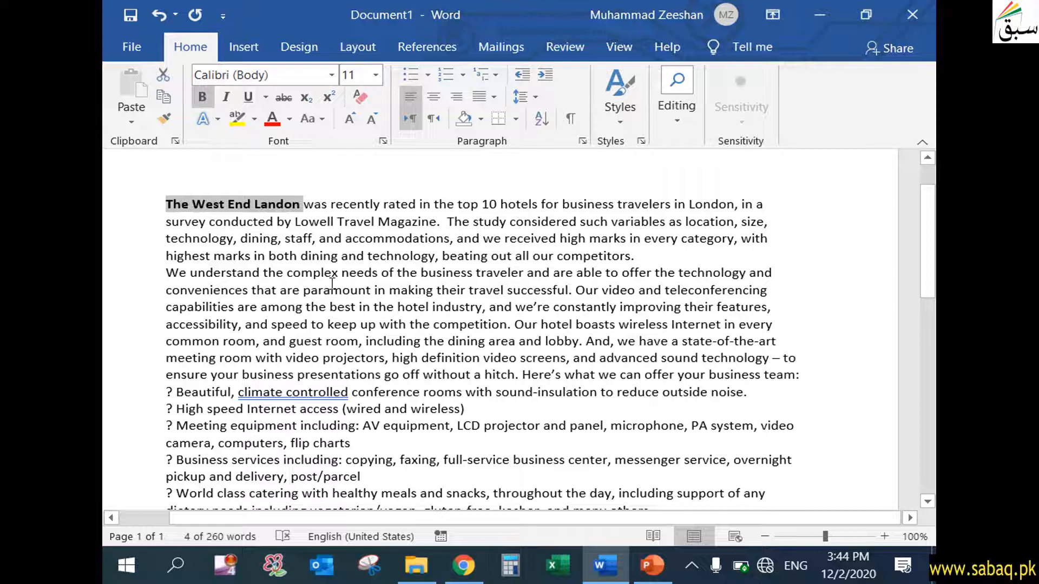
pyautogui.press('Delete')
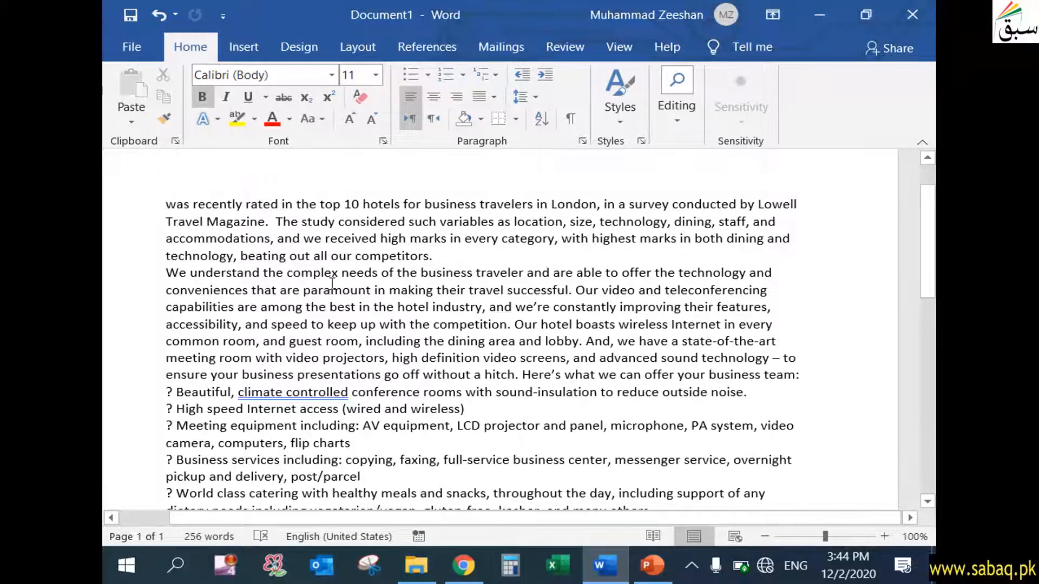
# - Insert the bold words "Margalla Hotel" at the start of the first paragraph
pyautogui.write('Marga')
pyautogui.write('lla Ho')
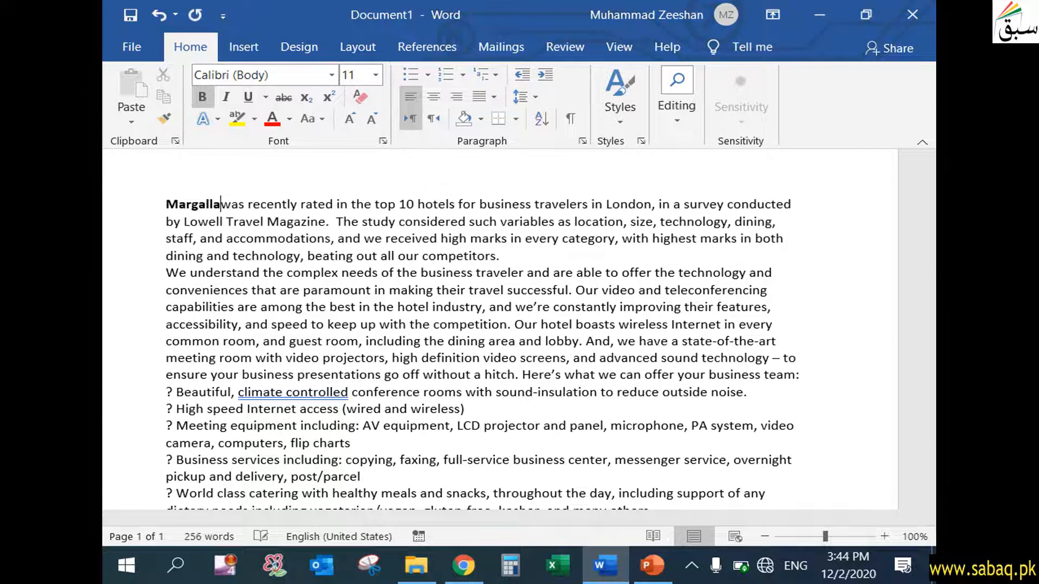
pyautogui.write('tel')
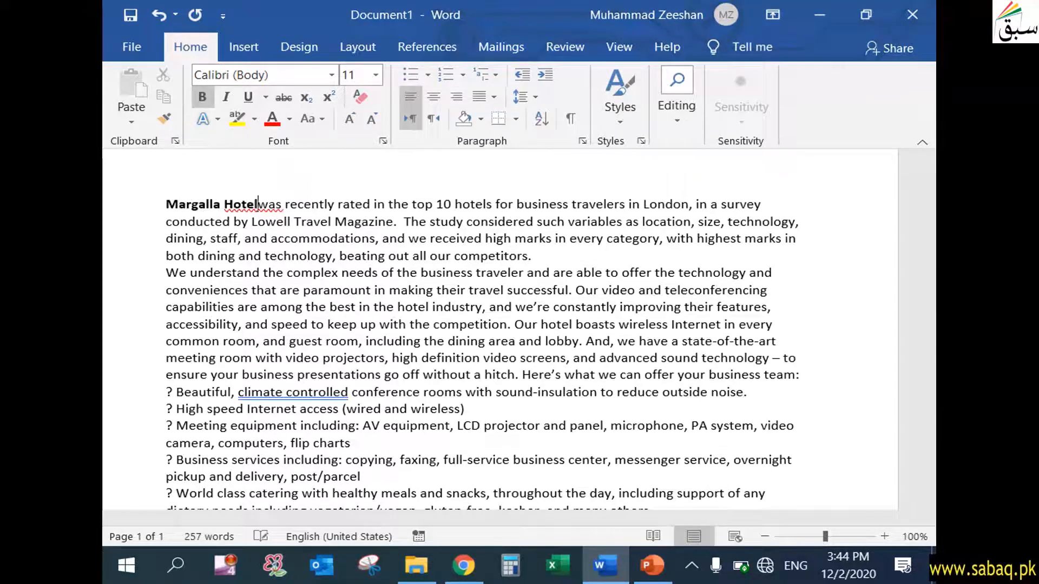
pyautogui.click(433, 324)
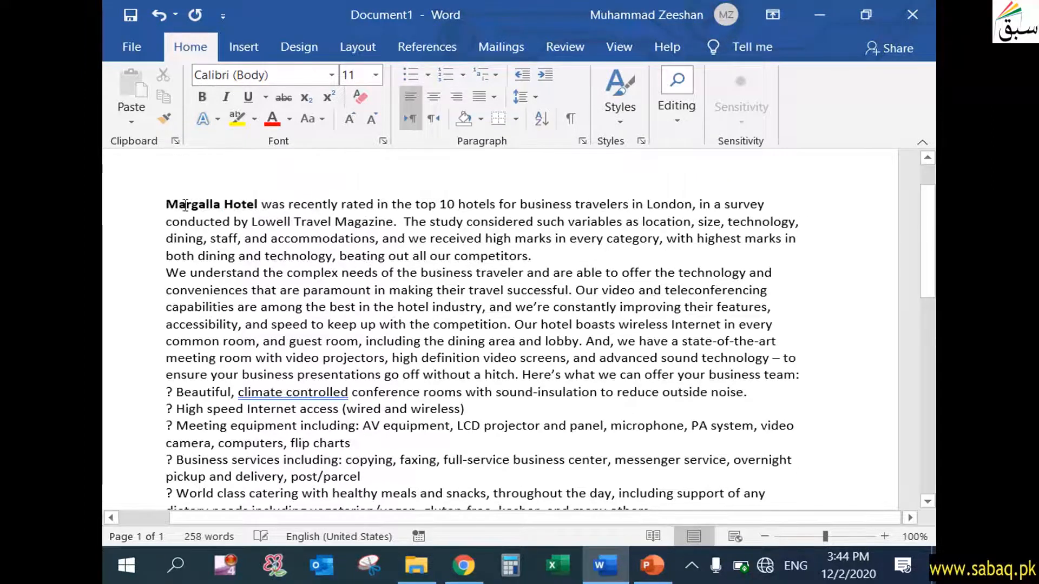
pyautogui.moveTo(163, 204); pyautogui.dragTo(262, 205)
pyautogui.click(378, 264)
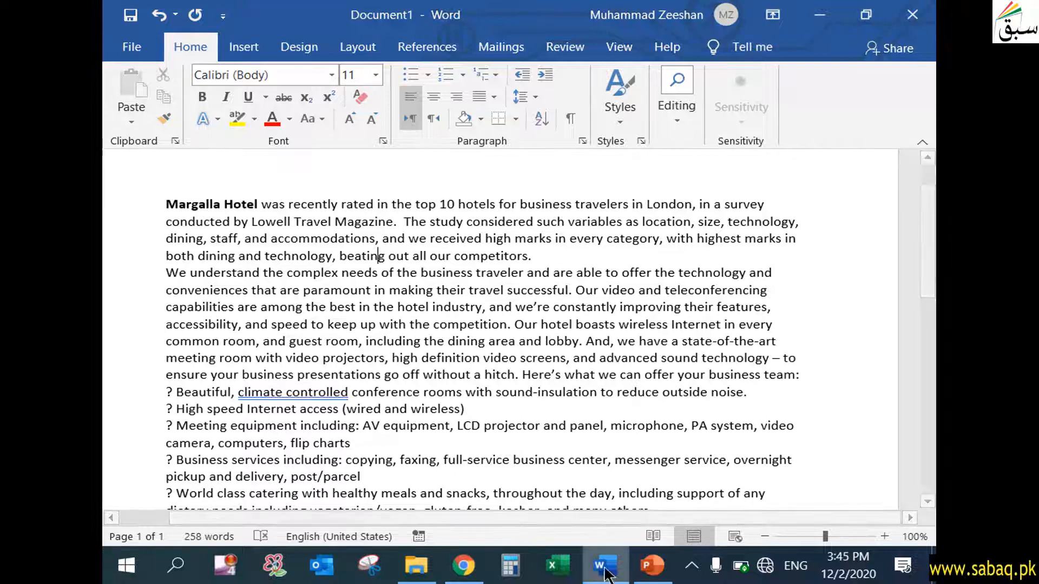
# - Switch to the PowerPoint slide show, advance to the "Insert text as an object" slide, and return to Word
pyautogui.click(652, 566)
pyautogui.press('Right')
pyautogui.press('Right')
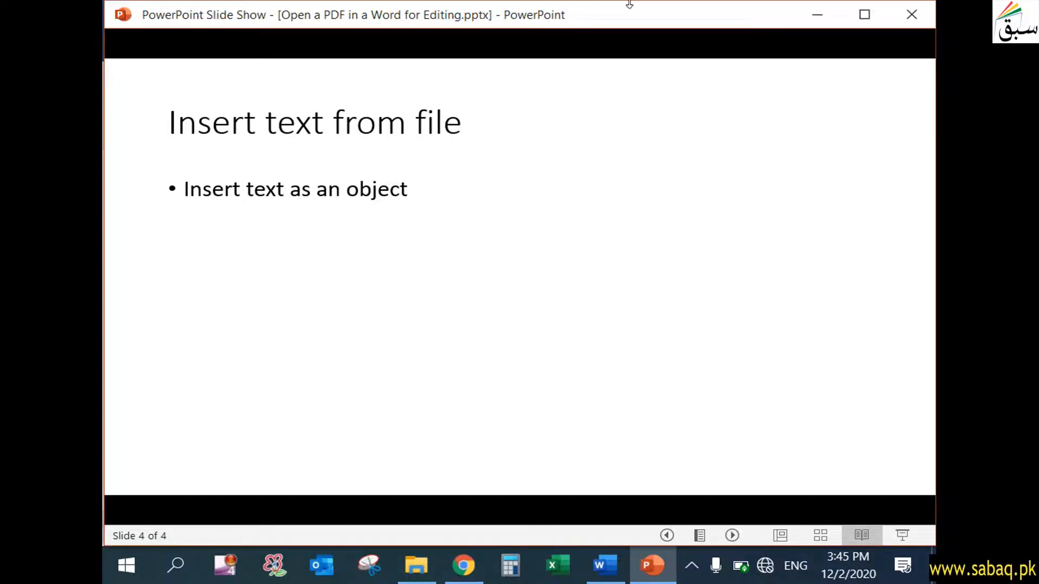
pyautogui.click(817, 15)
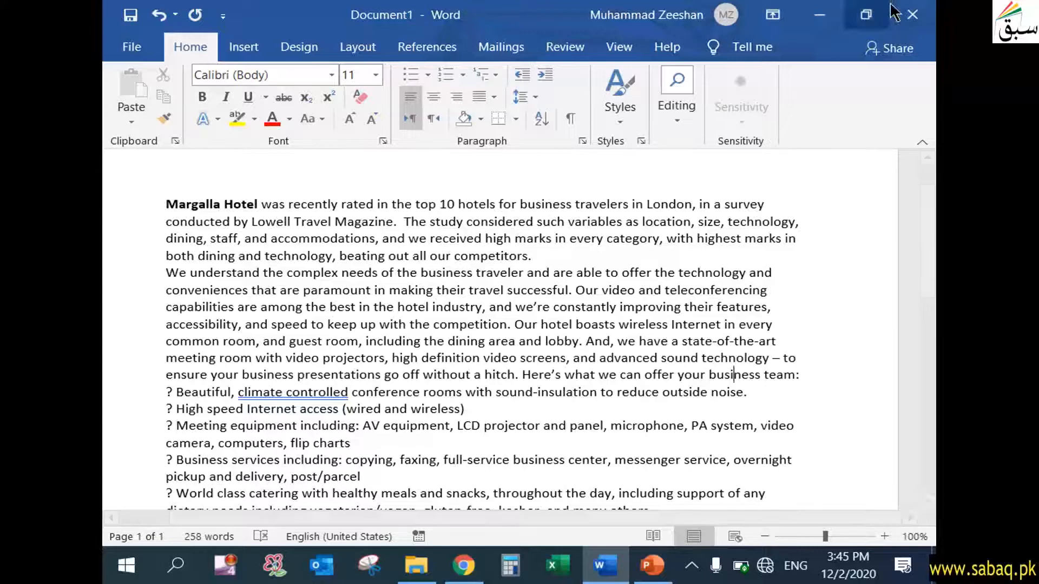
# - Close Document1 and minimize the New Volume (D:) folder window to show the desktop
pyautogui.click(912, 15)
pyautogui.click(822, 310)
pyautogui.click(846, 386)
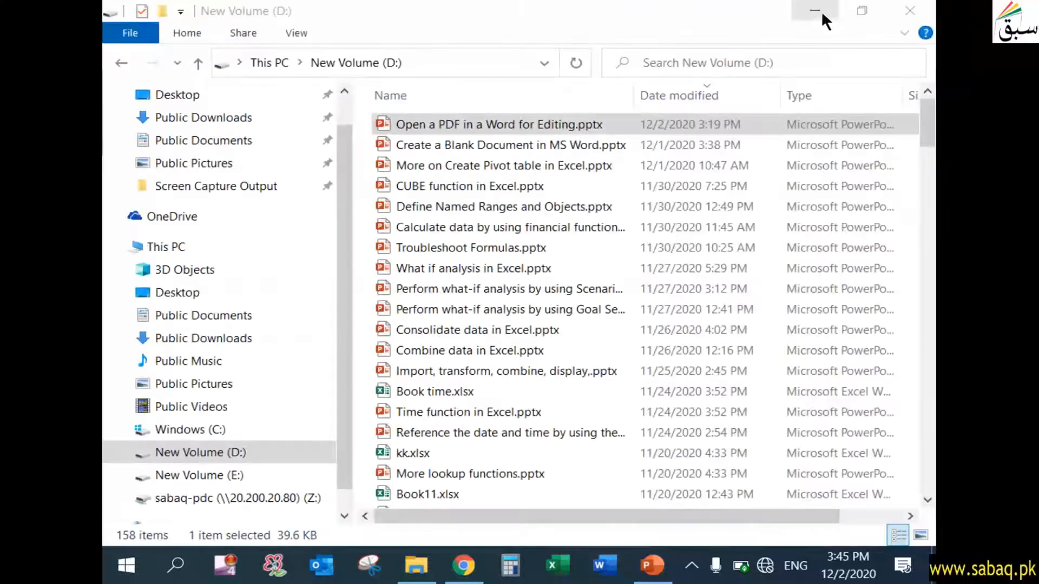
pyautogui.click(816, 11)
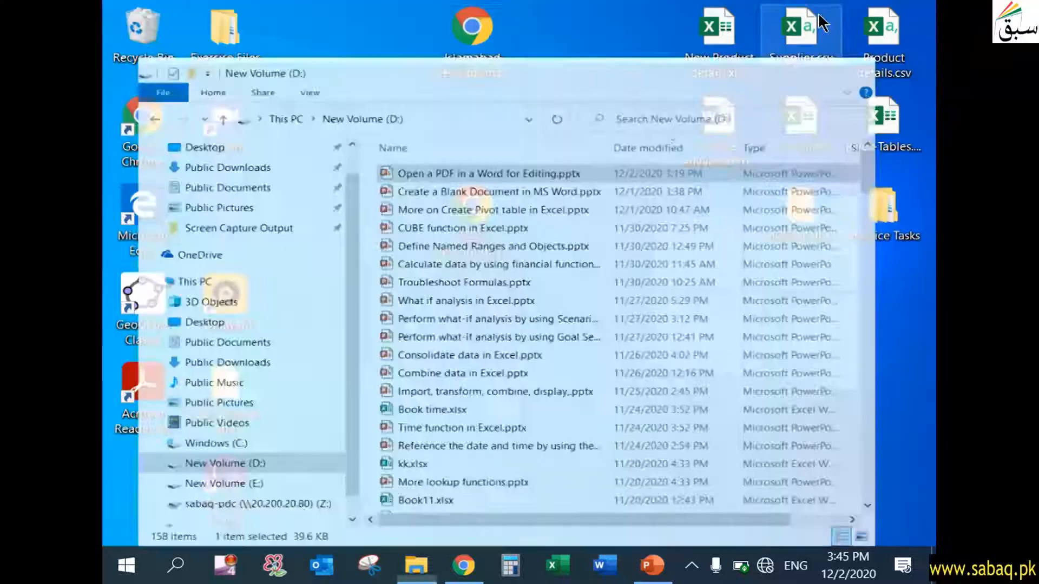
# - Open 02_02 Insert_Text.docx from the Chapter 2 folder of Exercise Files on the desktop and enable editing
pyautogui.doubleClick(229, 33)
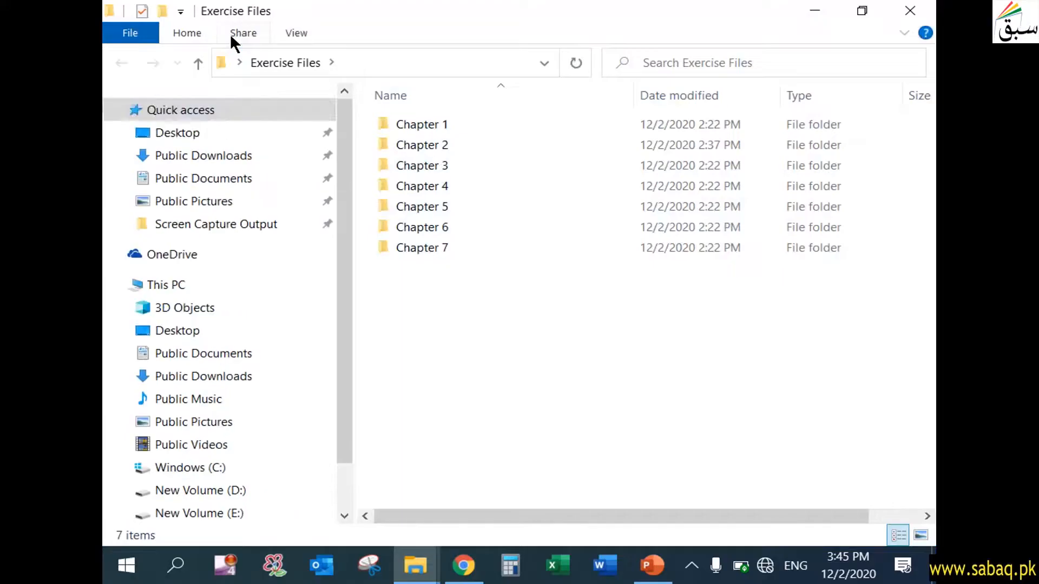
pyautogui.doubleClick(448, 142)
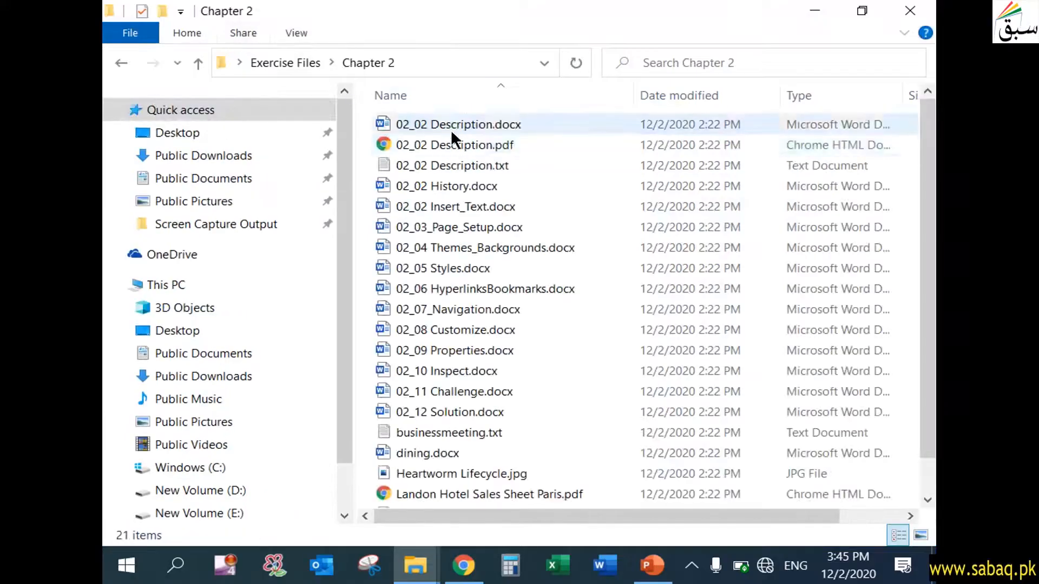
pyautogui.click(506, 186)
pyautogui.click(496, 207)
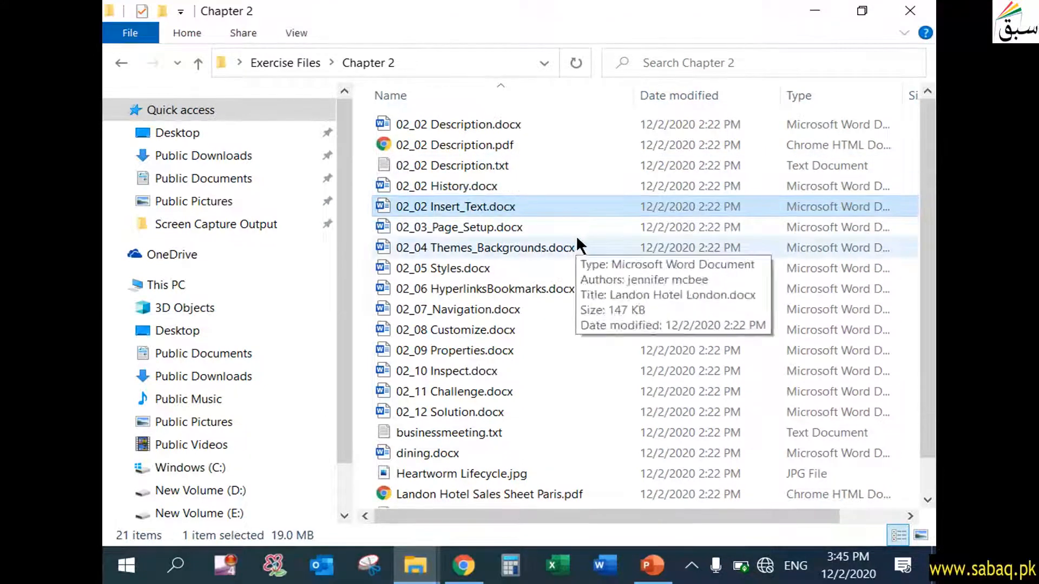
pyautogui.doubleClick(522, 206)
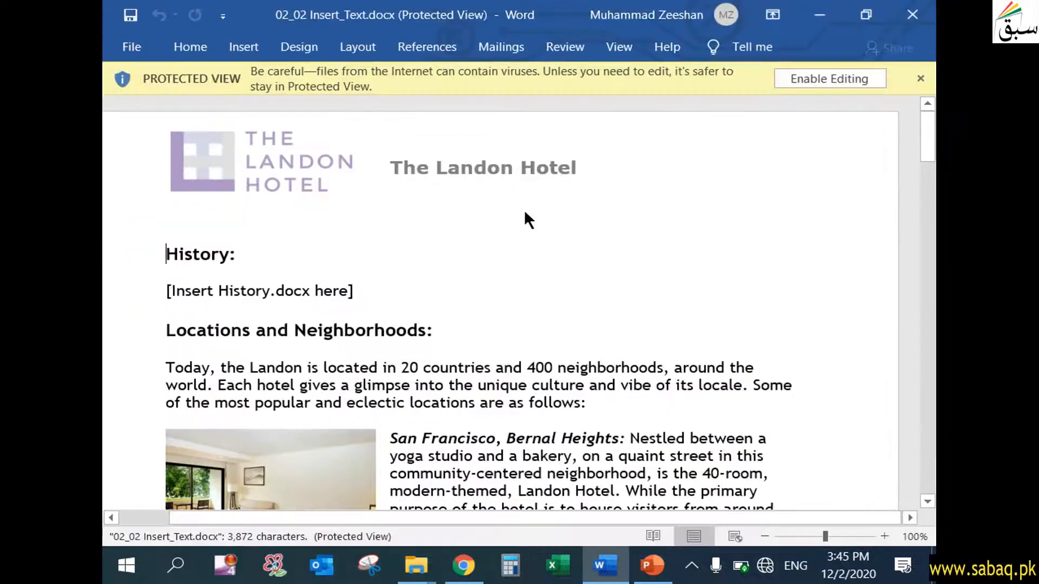
pyautogui.click(859, 75)
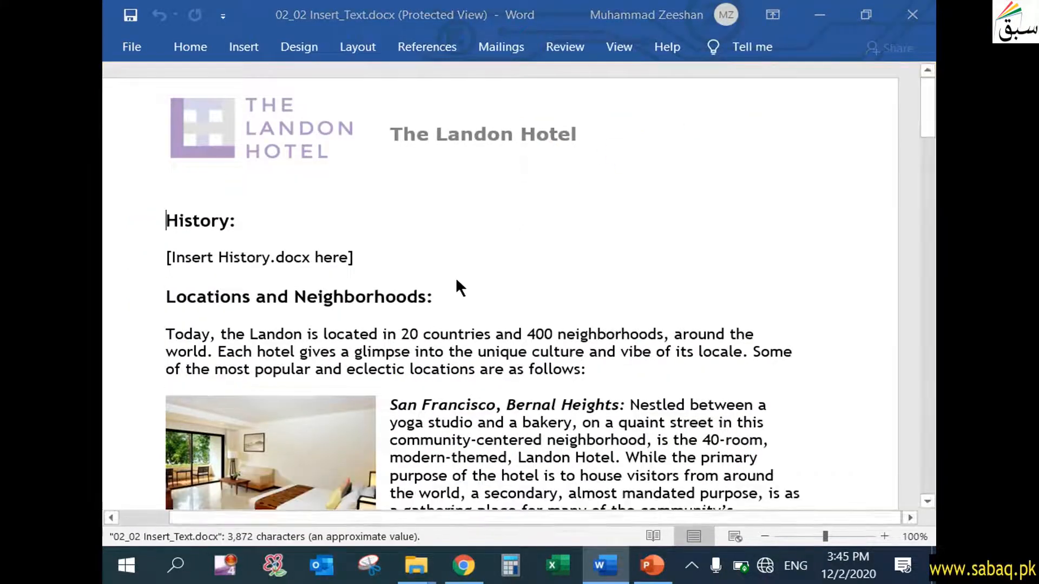
# - Insert a new Microsoft Word Document object under the History heading in place of the "[Insert History.docx here]" placeholder
pyautogui.click(377, 349)
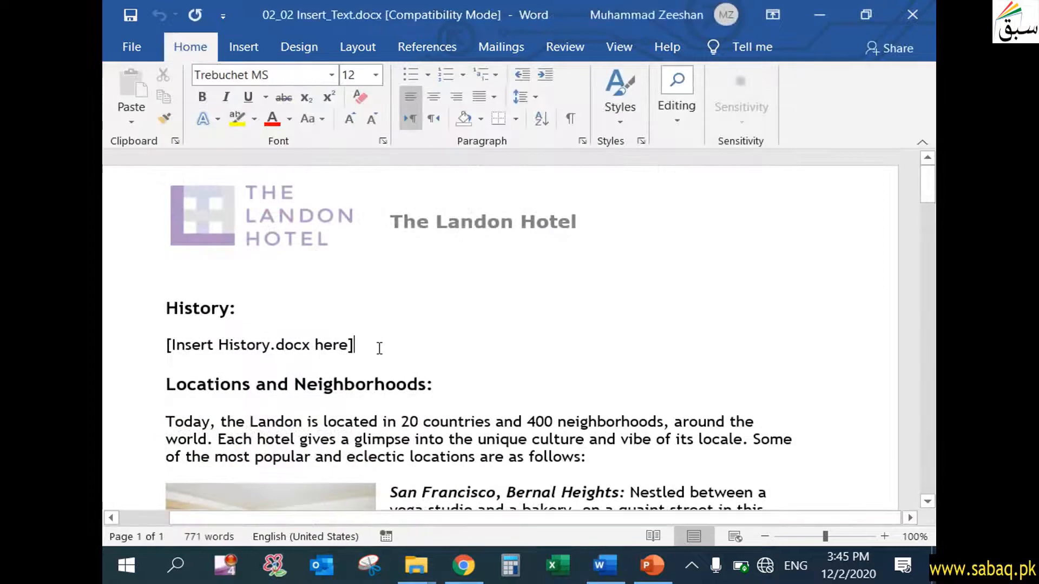
pyautogui.click(173, 344)
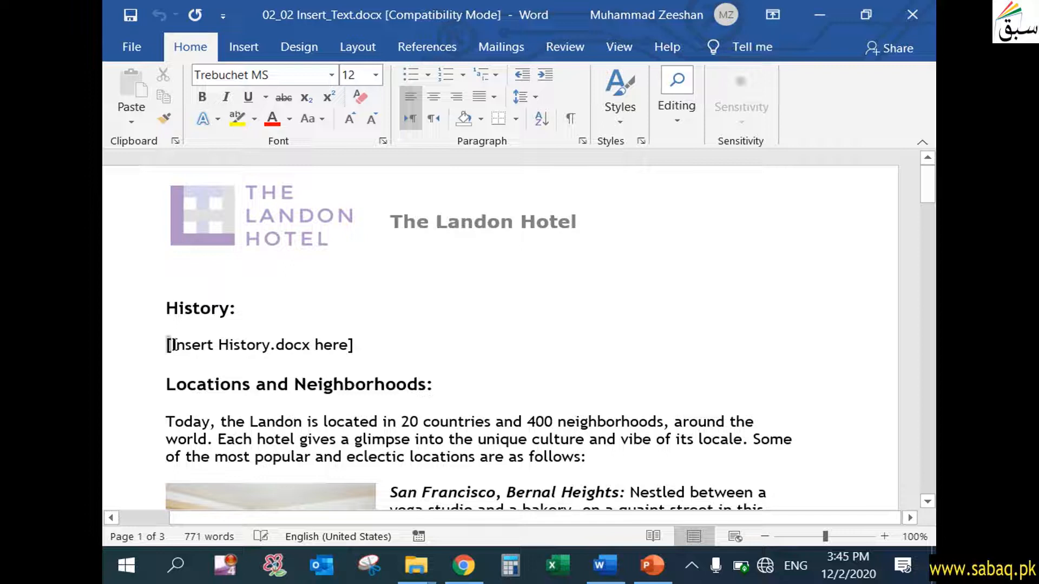
pyautogui.tripleClick(209, 345)
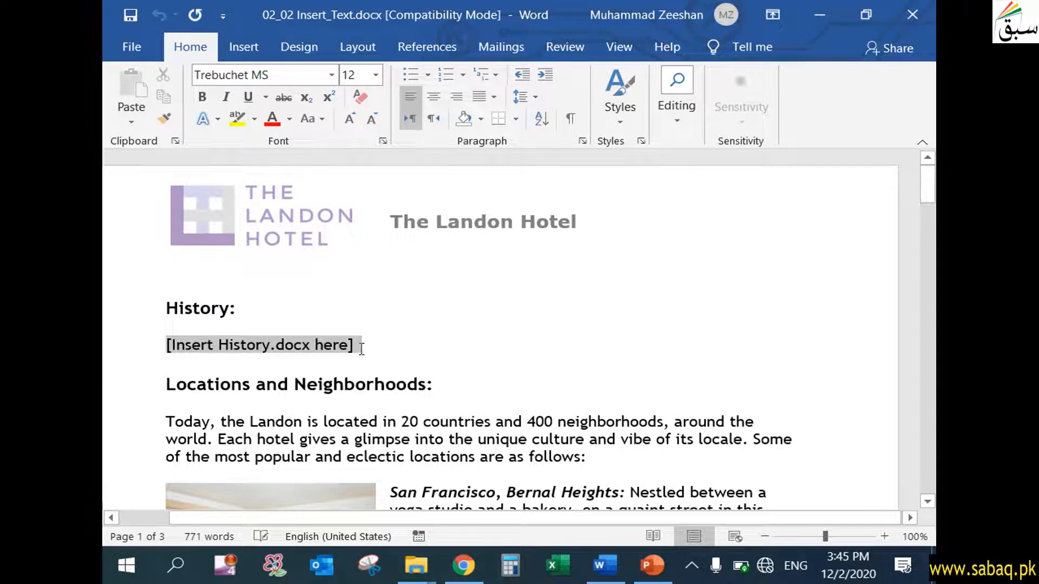
pyautogui.moveTo(353, 349)
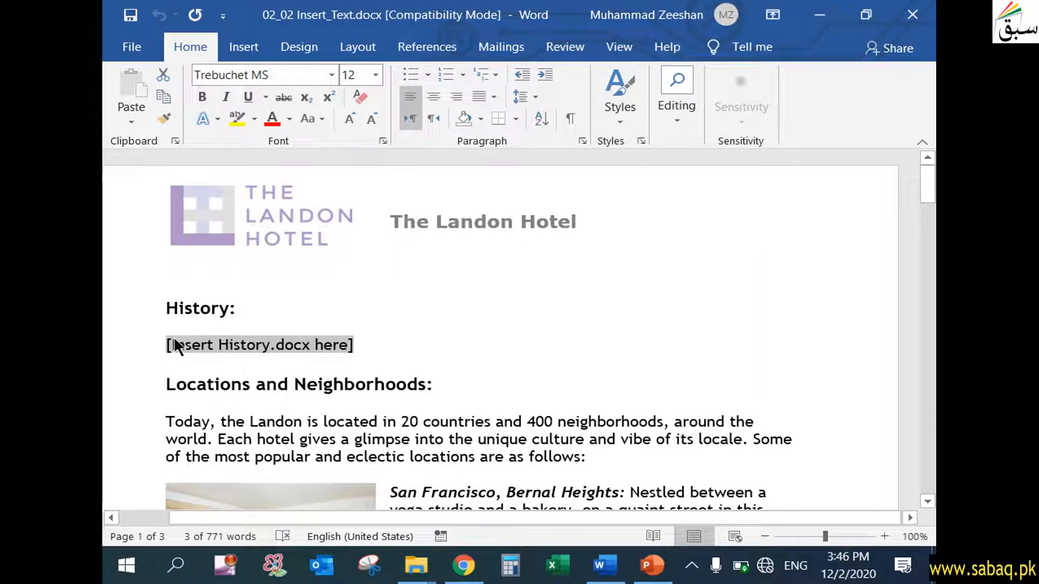
pyautogui.click(241, 48)
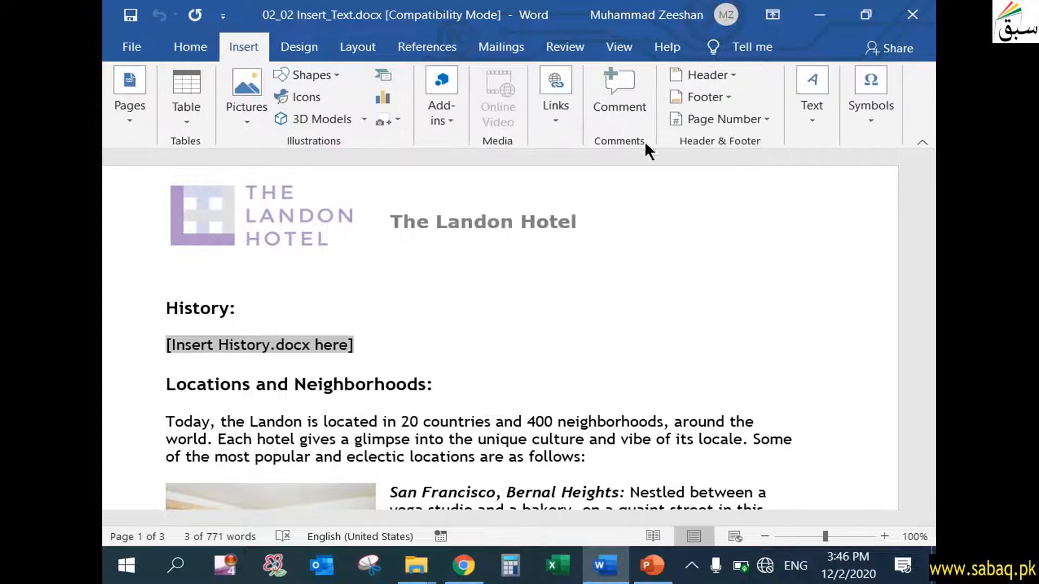
pyautogui.click(812, 124)
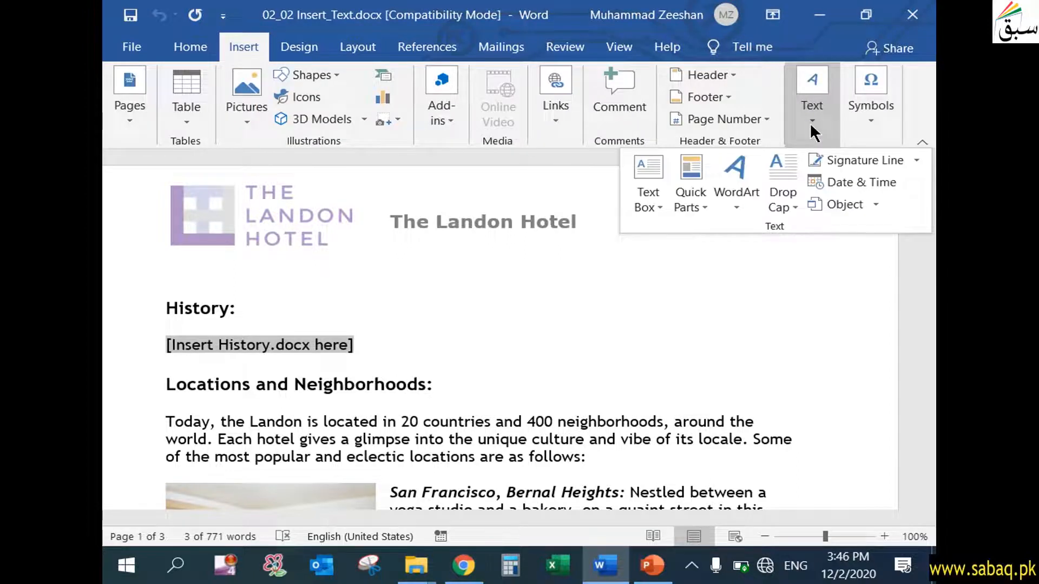
pyautogui.click(876, 204)
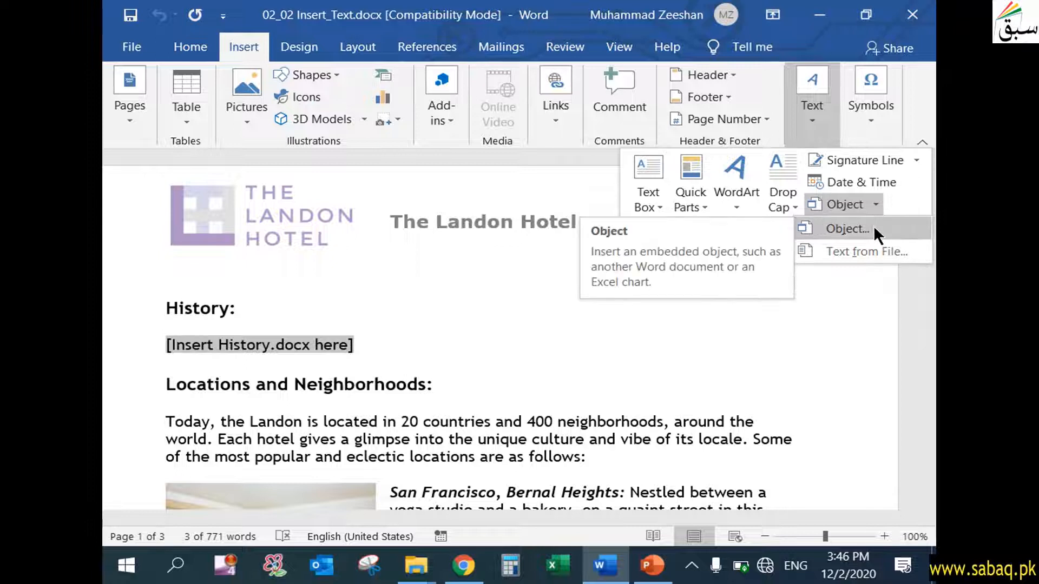
pyautogui.click(873, 228)
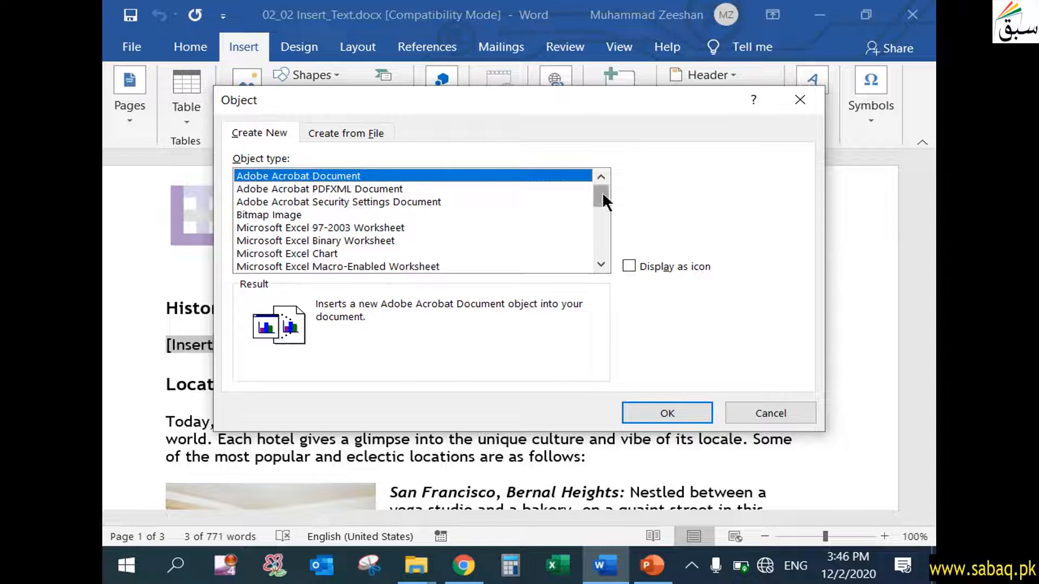
pyautogui.moveTo(603, 186)
pyautogui.mouseDown()
pyautogui.moveTo(606, 248)
pyautogui.moveTo(609, 177)
pyautogui.mouseUp()
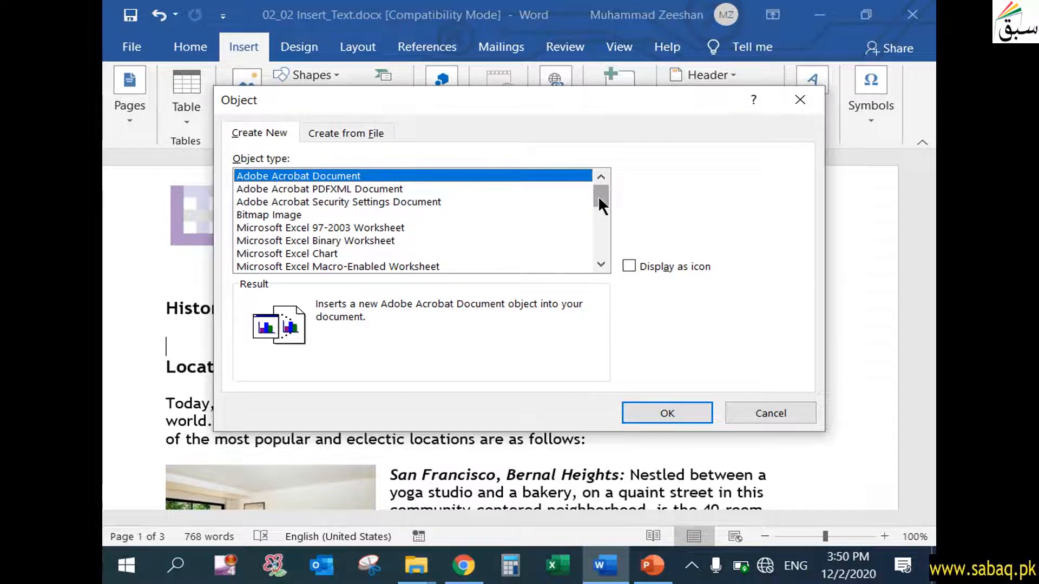
pyautogui.moveTo(598, 196); pyautogui.dragTo(599, 186)
pyautogui.moveTo(599, 194); pyautogui.dragTo(602, 232)
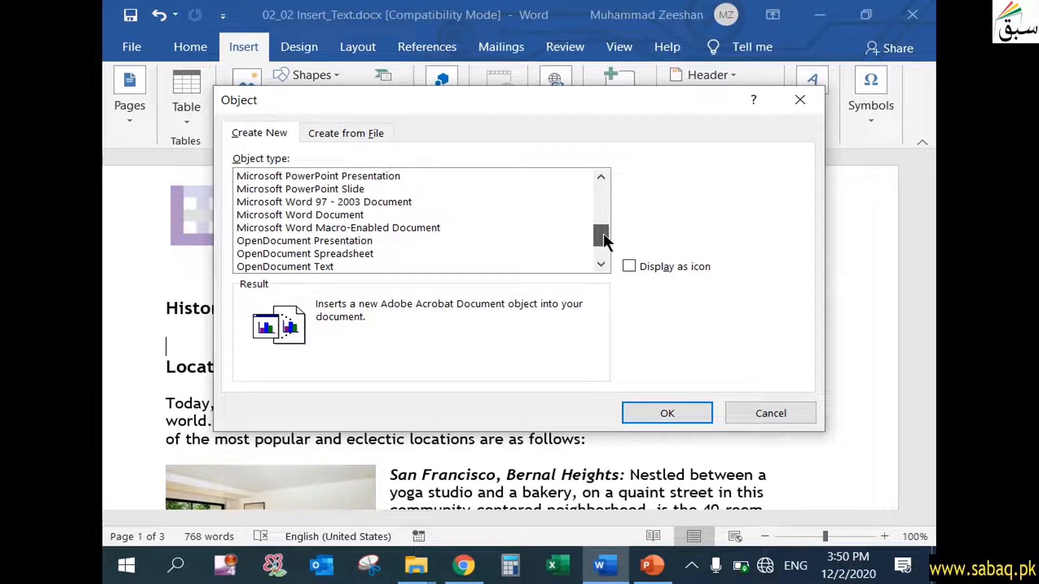
pyautogui.click(328, 214)
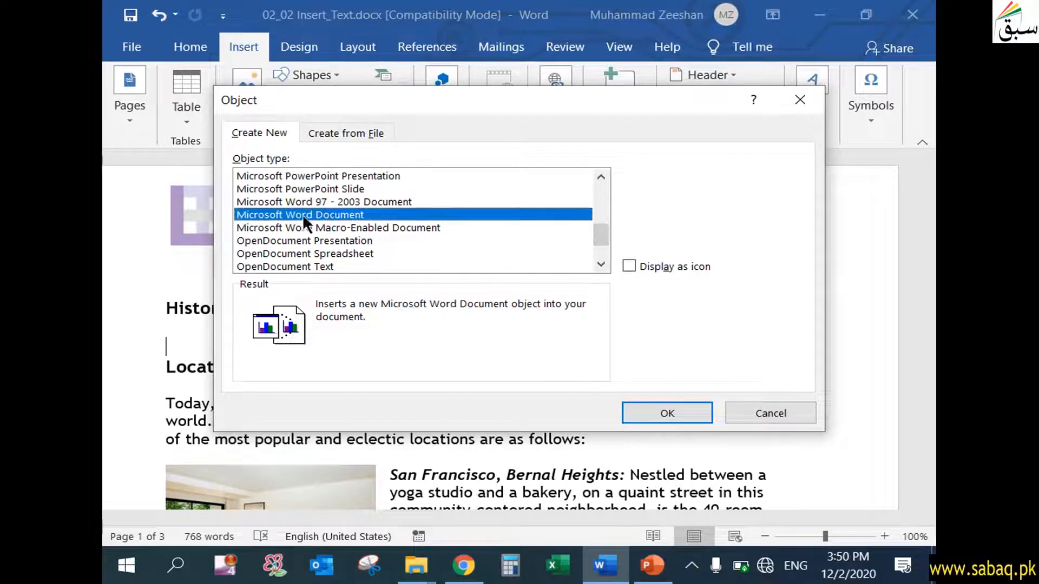
pyautogui.click(671, 412)
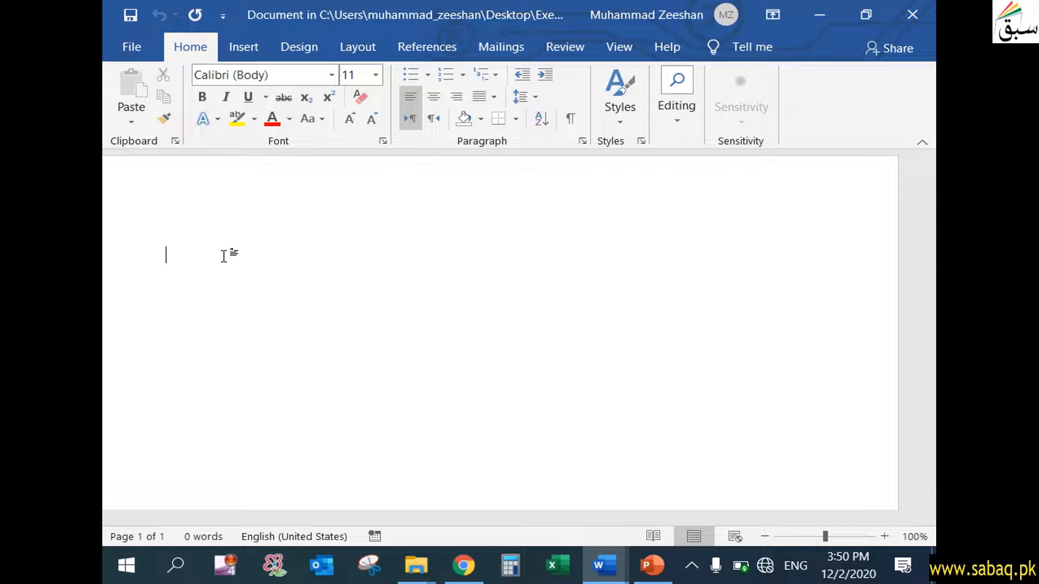
# - Enter "History of Hotel is very old" in the embedded document and return to the main document
pyautogui.write('H')
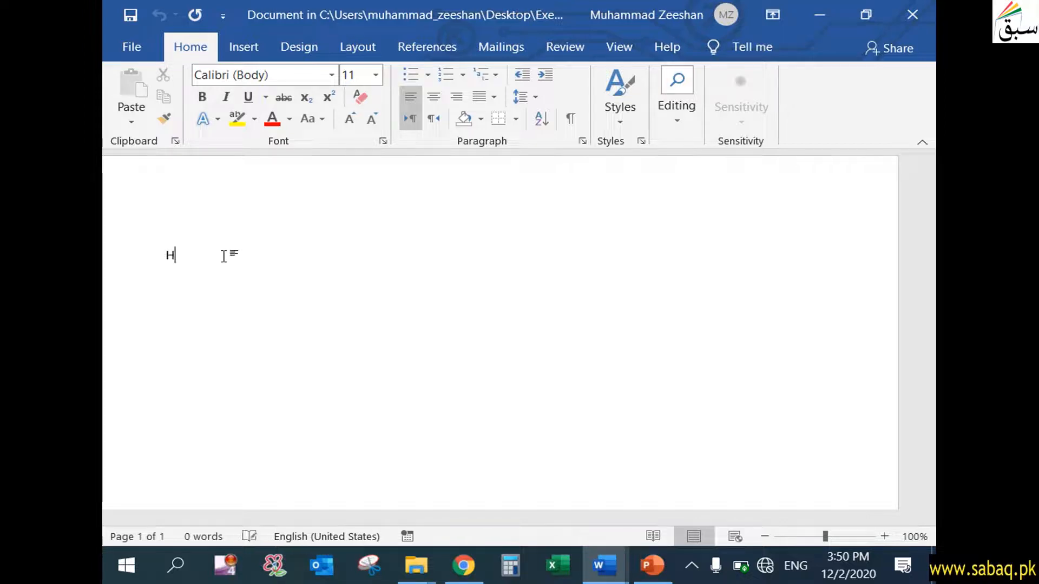
pyautogui.write('istory ')
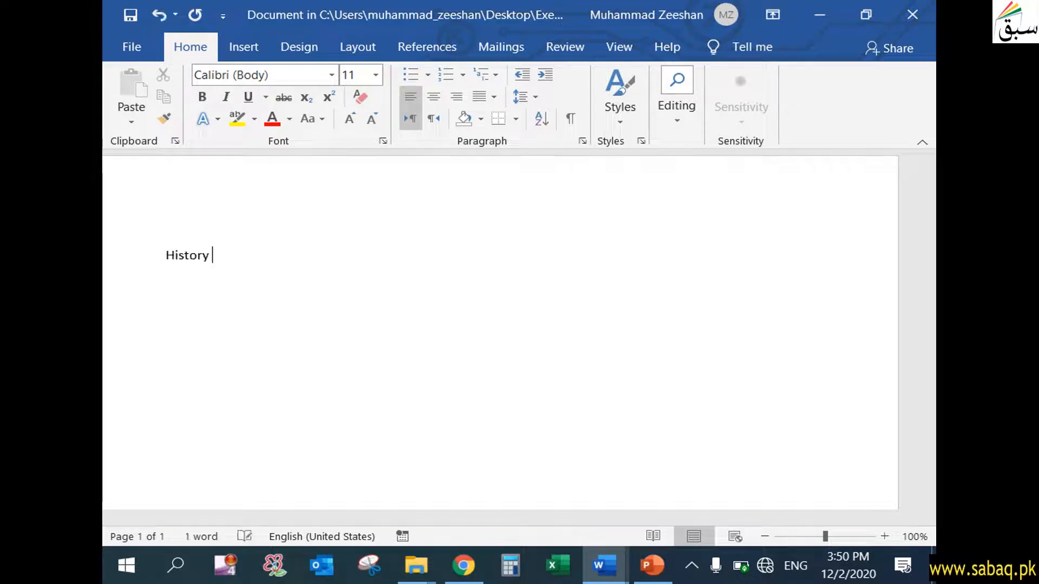
pyautogui.write('of Ho')
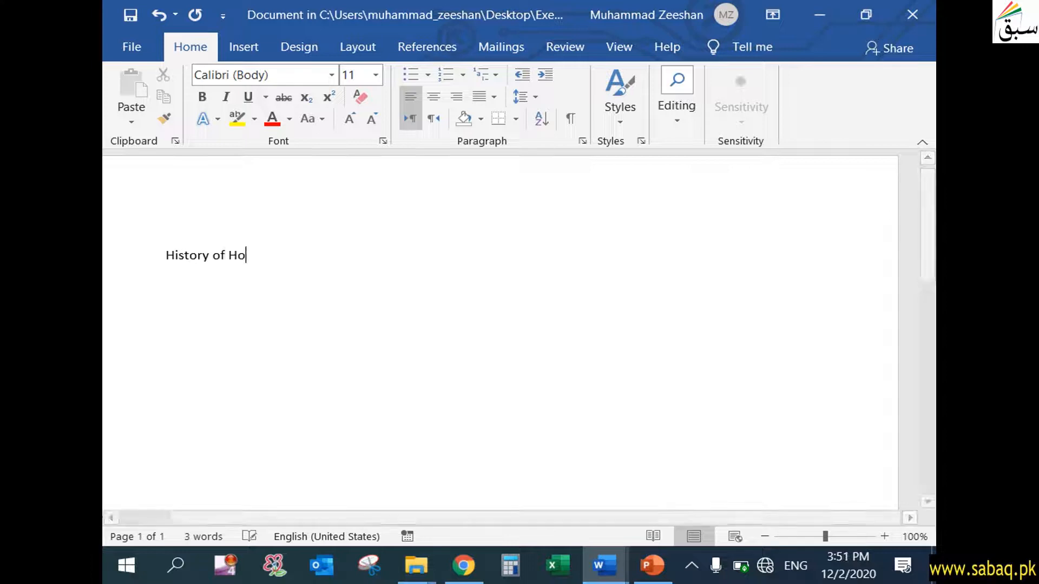
pyautogui.write('tel is ')
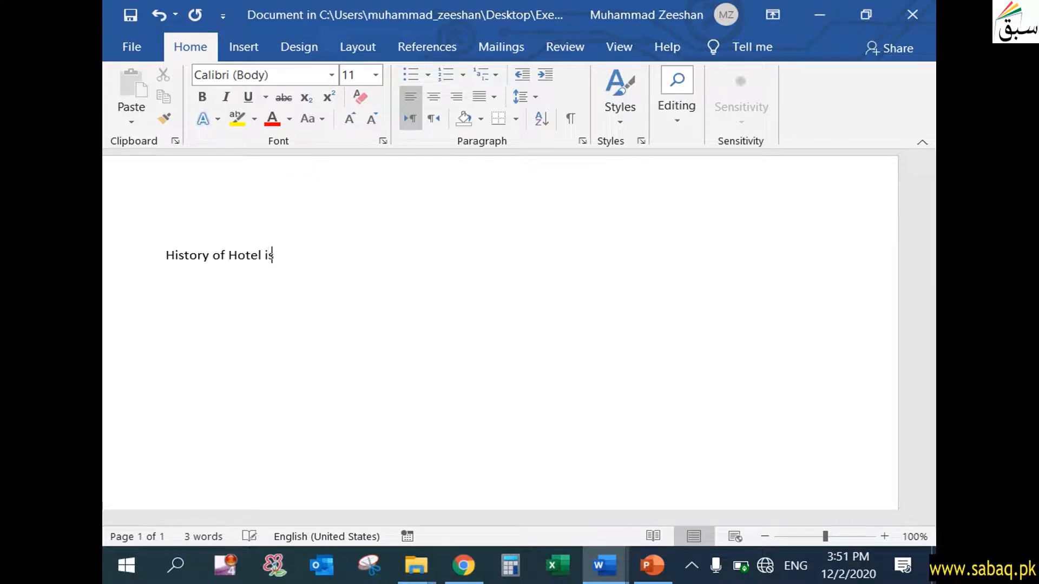
pyautogui.write('very old')
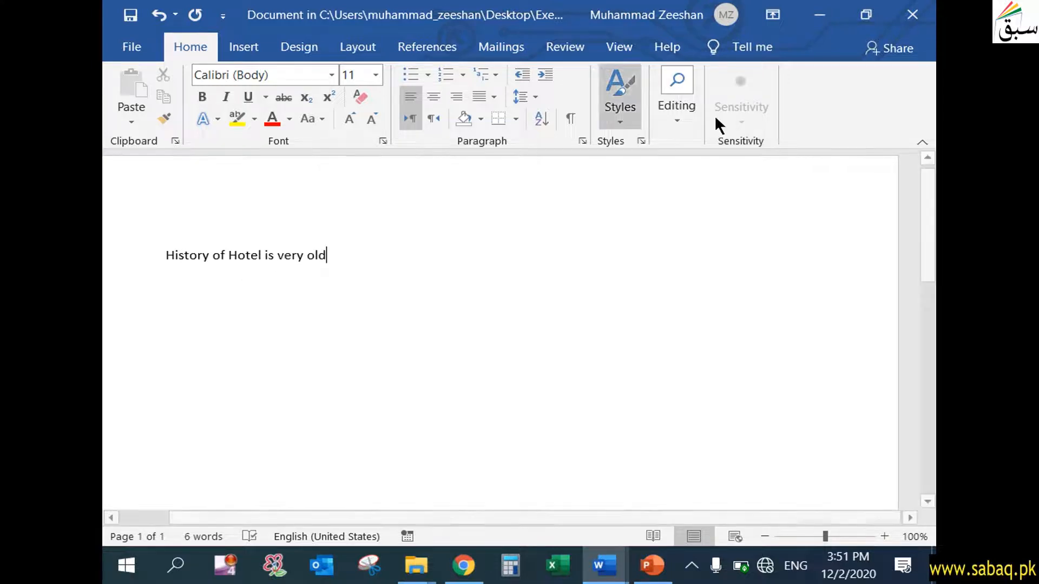
pyautogui.click(820, 15)
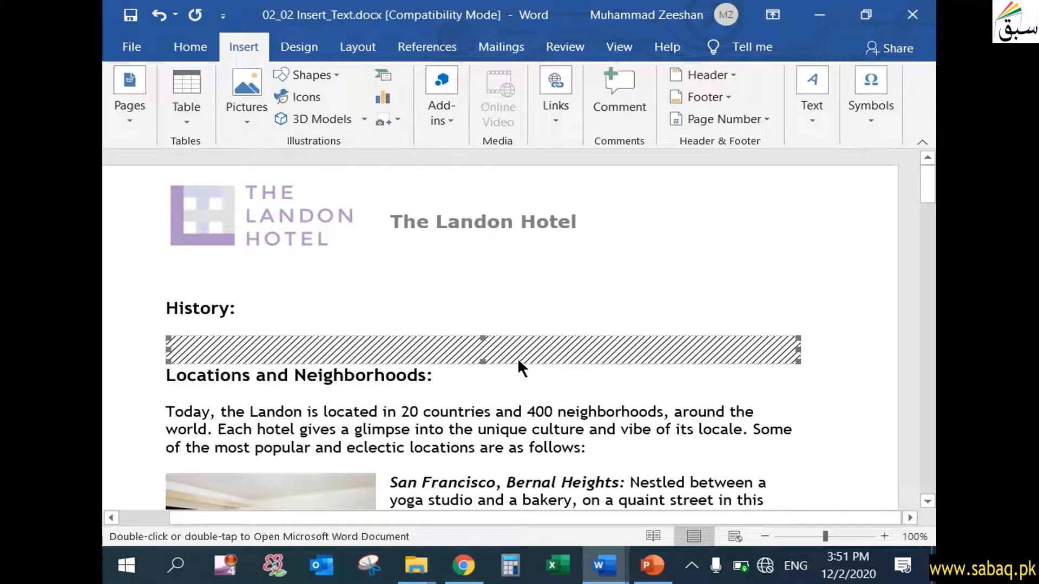
# - Reopen the embedded document under the History heading to review its text, and return to the main document
pyautogui.doubleClick(728, 338)
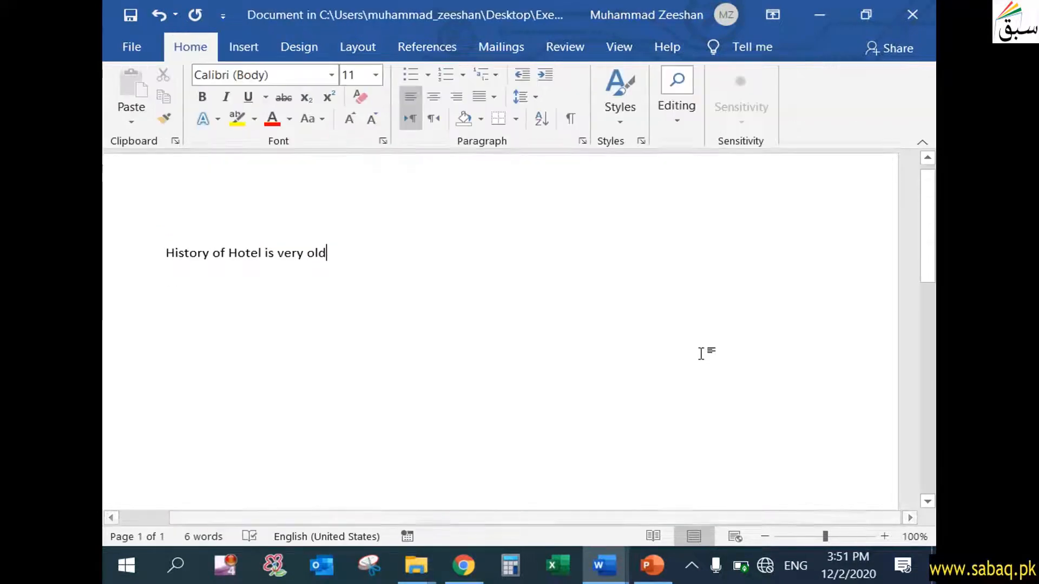
pyautogui.tripleClick(224, 242)
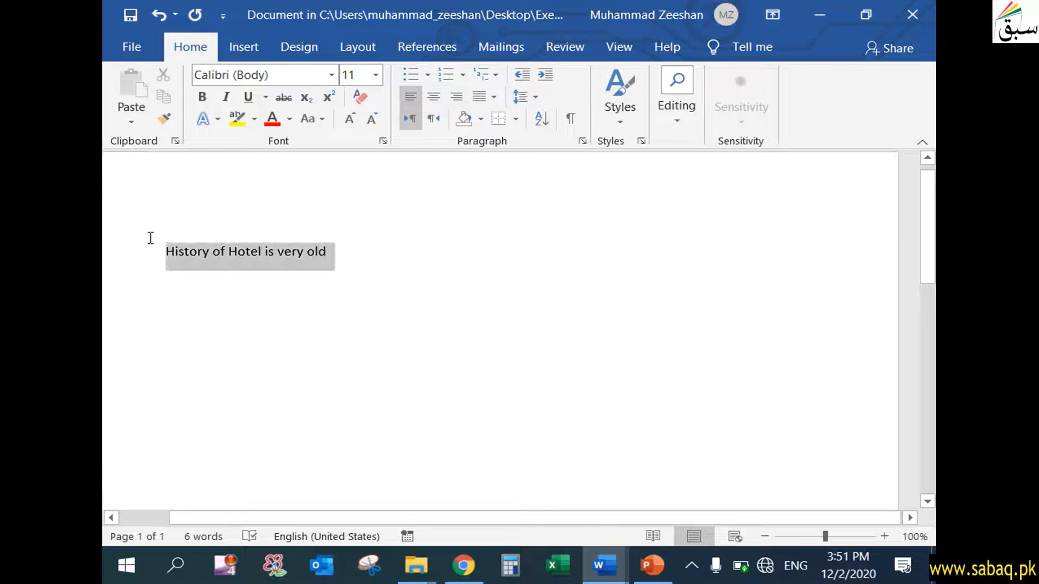
pyautogui.click(652, 566)
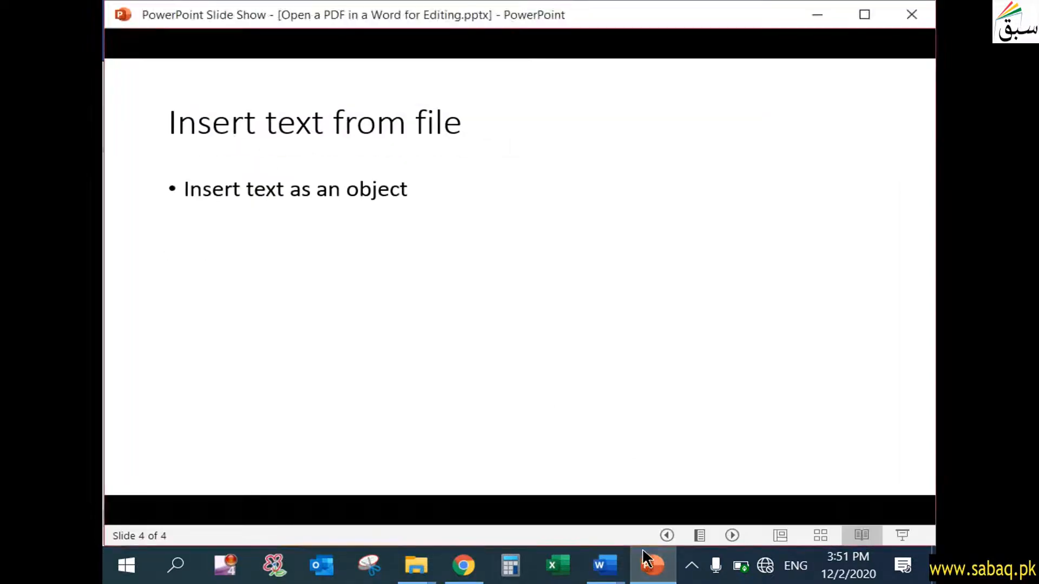
pyautogui.click(652, 565)
pyautogui.moveTo(612, 565)
pyautogui.click(485, 448)
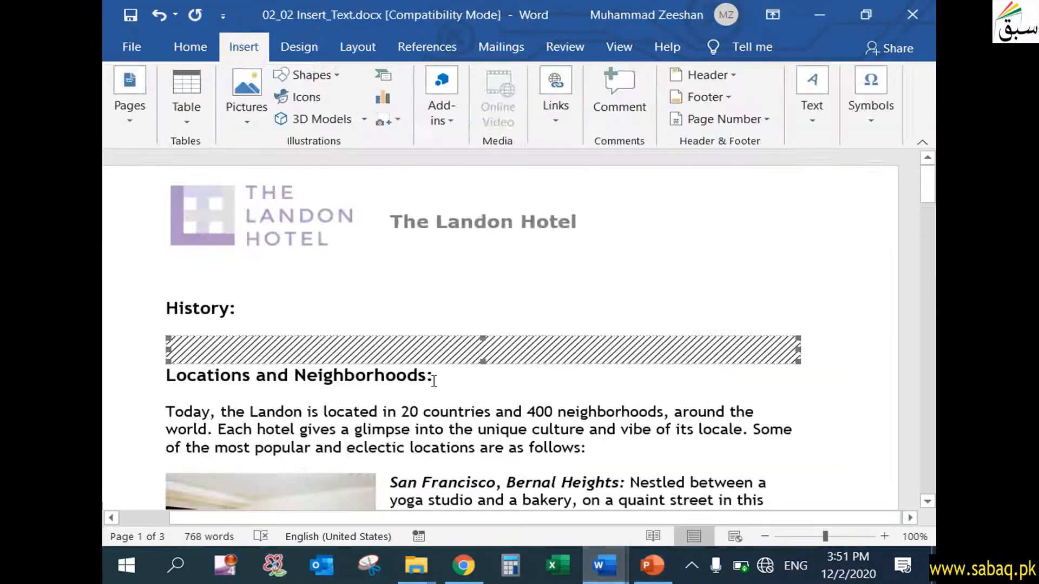
# - Open the embedded document again to check its sentence, and close it to return to the main document
pyautogui.doubleClick(683, 342)
pyautogui.click(422, 279)
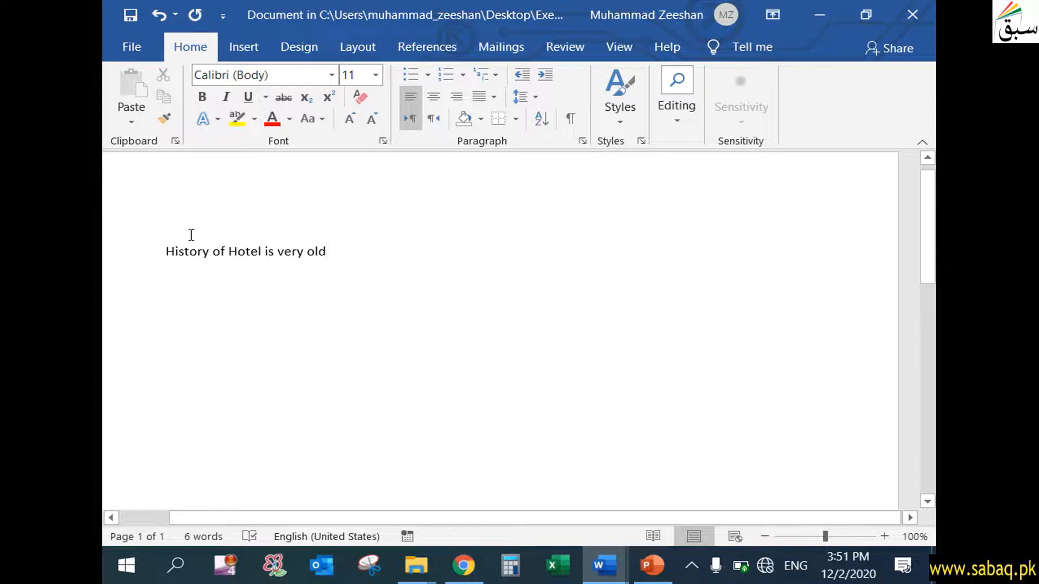
pyautogui.tripleClick(329, 251)
pyautogui.click(274, 304)
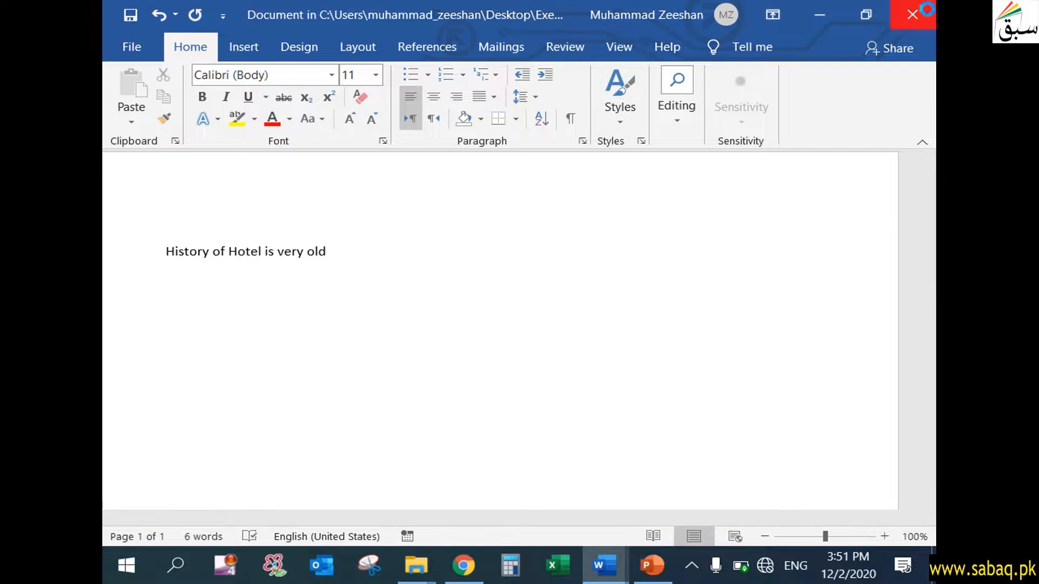
pyautogui.click(912, 15)
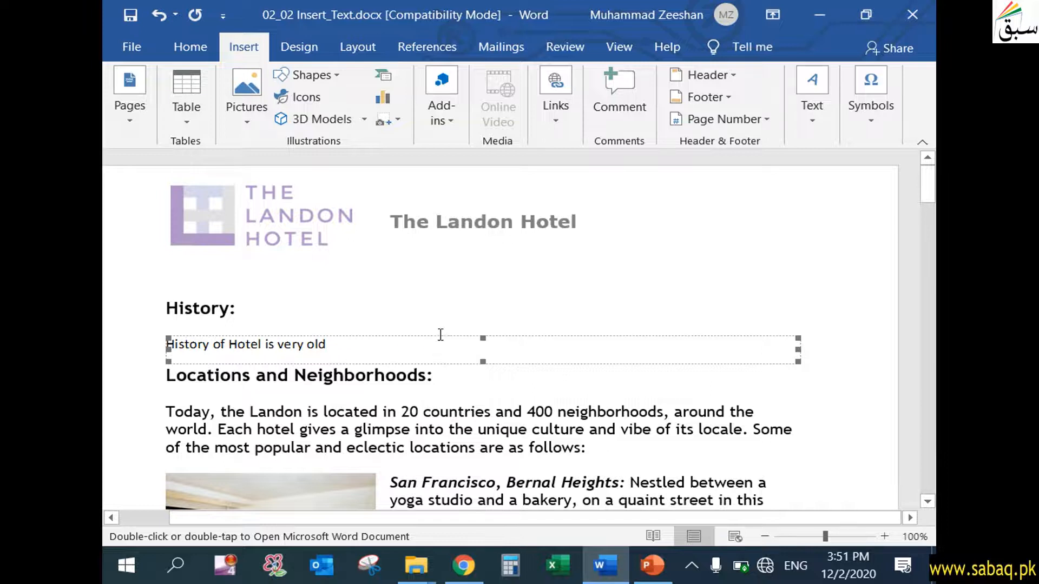
# - Delete the embedded Word document object under the History heading
pyautogui.rightClick(798, 361)
pyautogui.click(800, 361)
pyautogui.rightClick(792, 362)
pyautogui.press('Escape')
pyautogui.press('Delete')
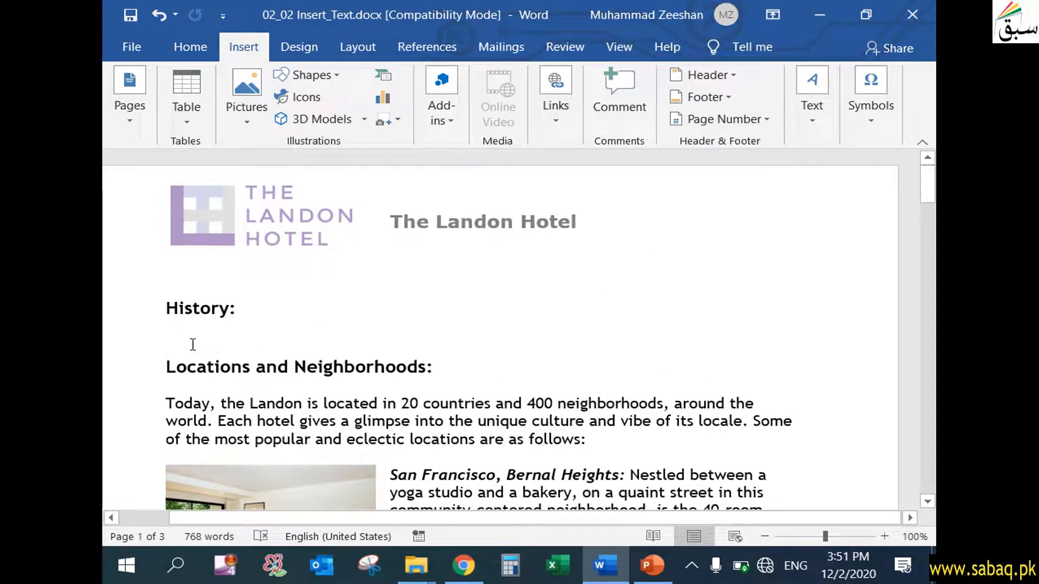
pyautogui.click(811, 126)
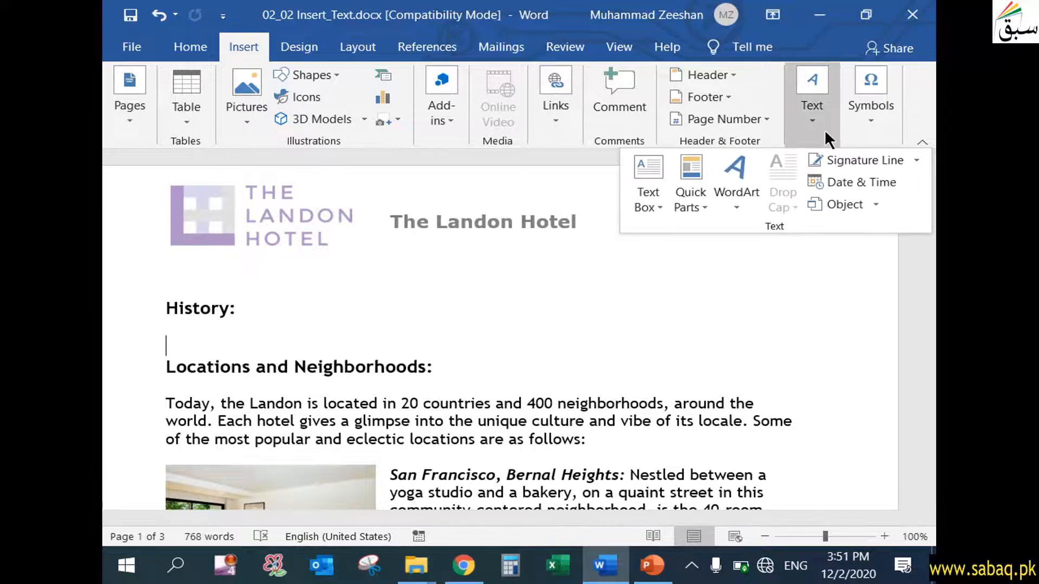
pyautogui.click(877, 205)
pyautogui.click(879, 250)
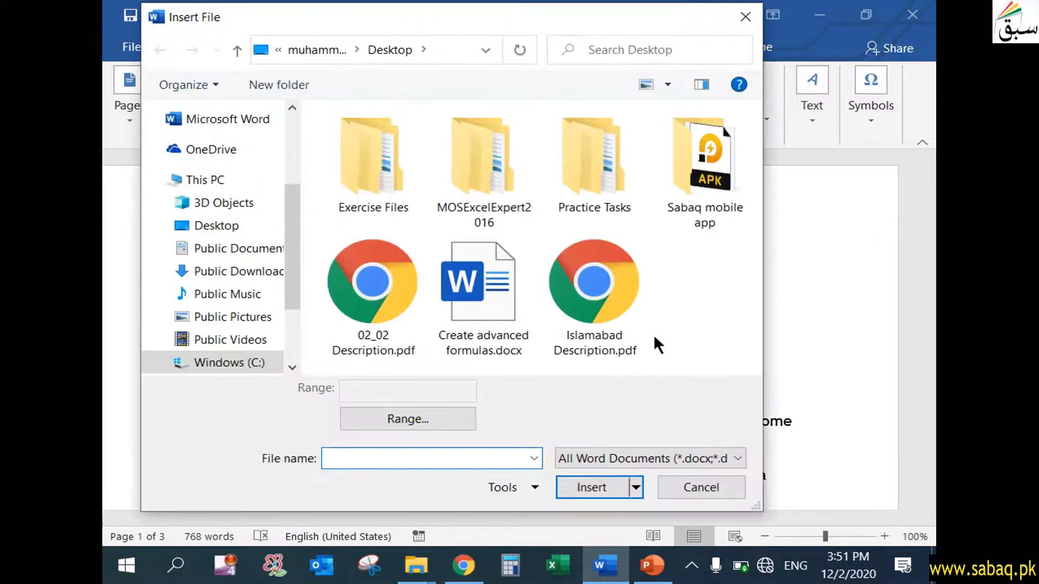
pyautogui.click(693, 489)
# - Start an object created from a file, choosing 02_02 History.docx from Exercise Files > Chapter 2 on the desktop as its source
pyautogui.click(872, 208)
pyautogui.click(859, 231)
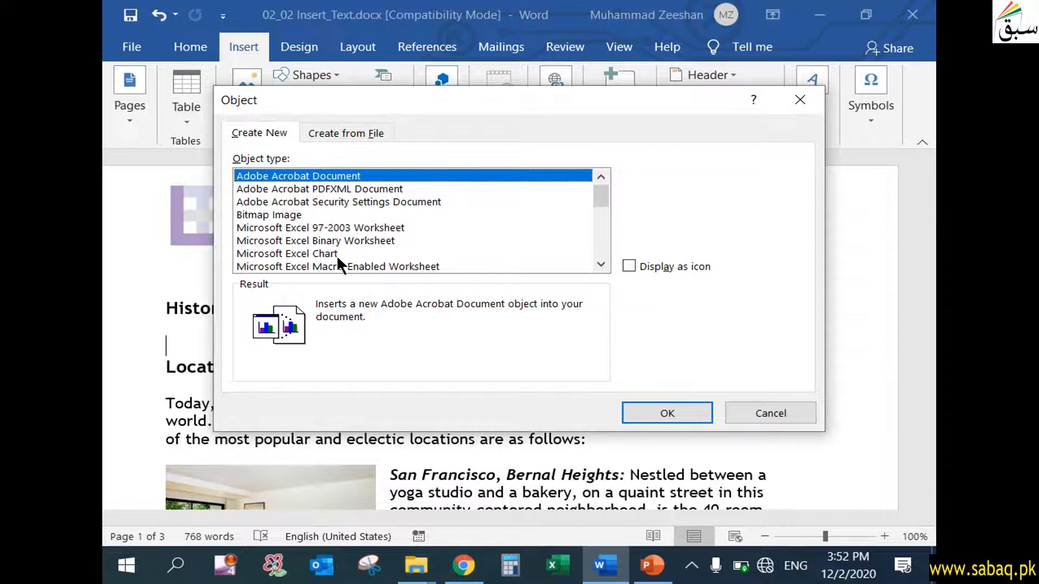
pyautogui.click(362, 134)
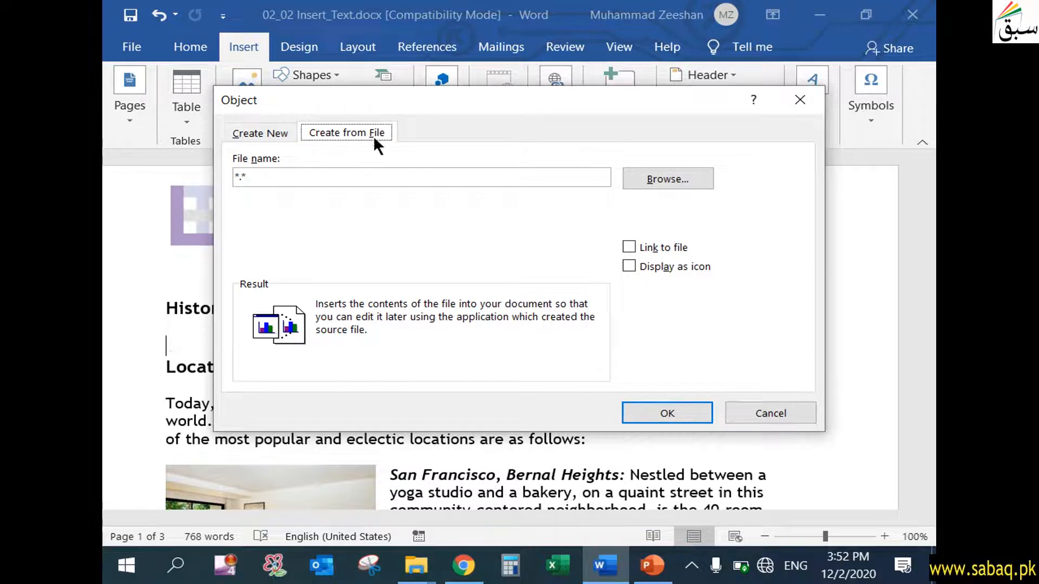
pyautogui.click(692, 179)
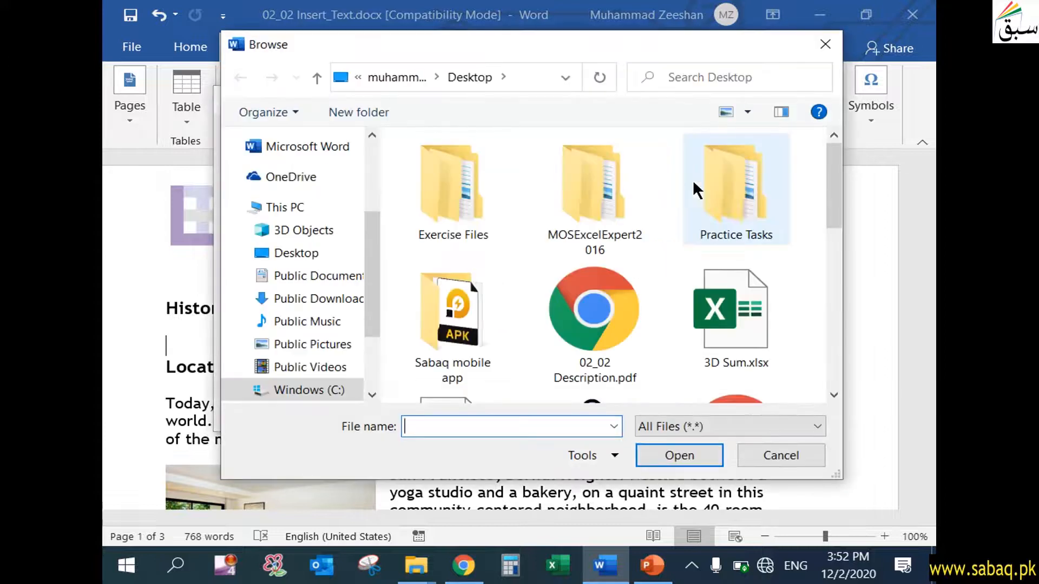
pyautogui.moveTo(374, 298)
pyautogui.mouseDown()
pyautogui.moveTo(367, 357)
pyautogui.moveTo(375, 309)
pyautogui.mouseUp()
pyautogui.click(328, 223)
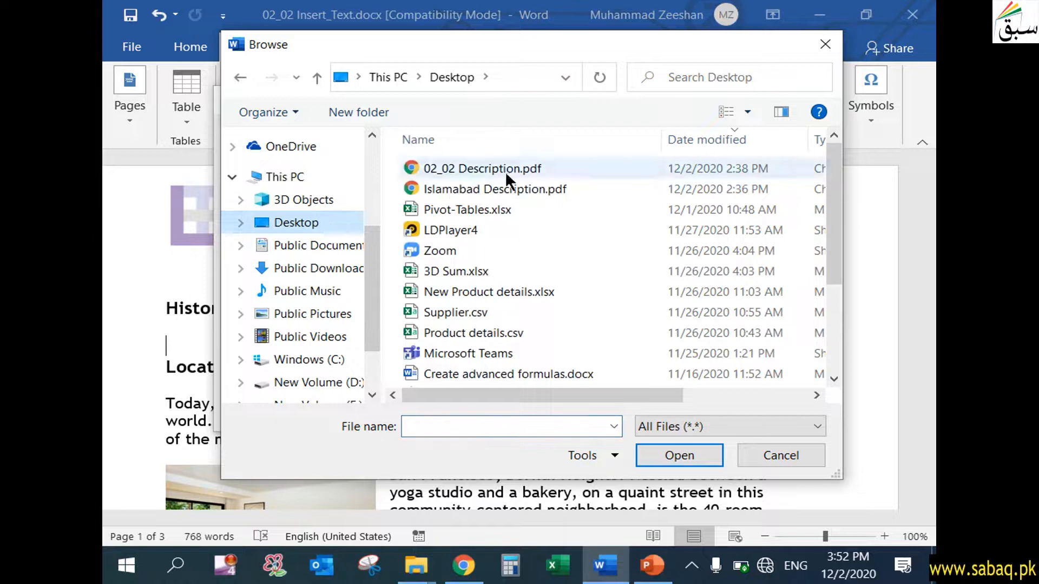
pyautogui.click(834, 304)
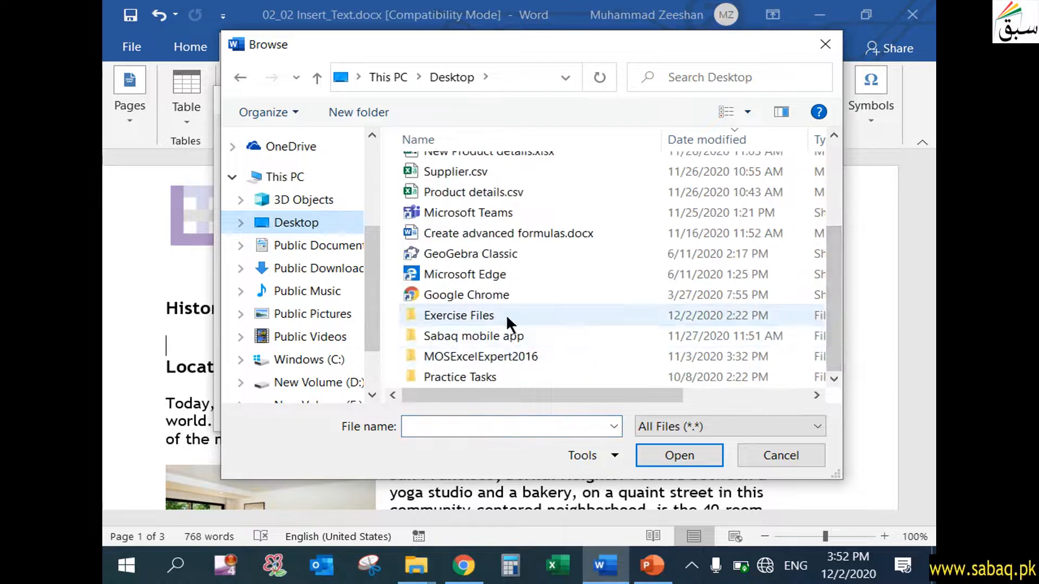
pyautogui.doubleClick(504, 314)
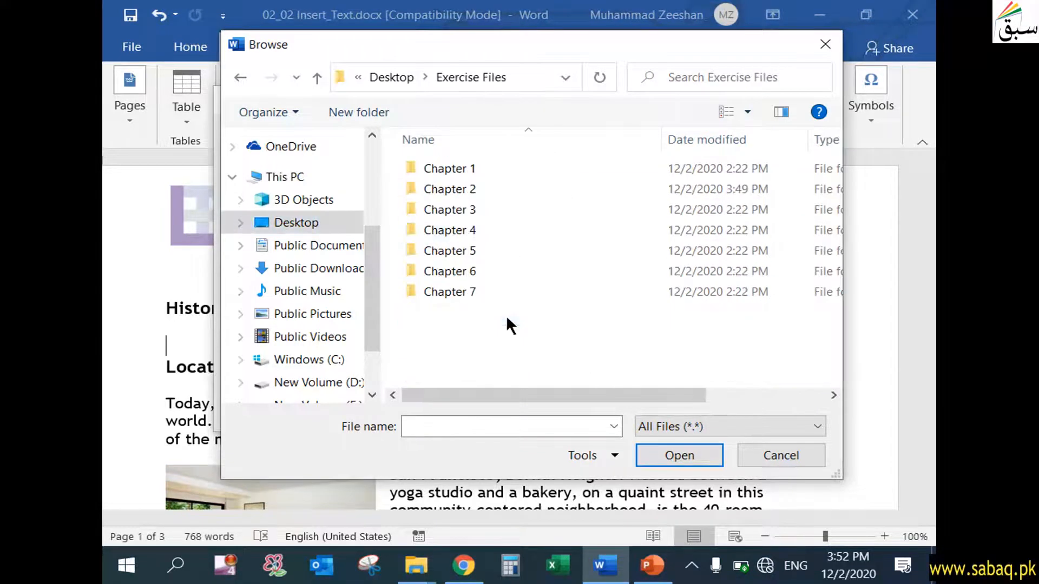
pyautogui.doubleClick(490, 184)
pyautogui.click(484, 230)
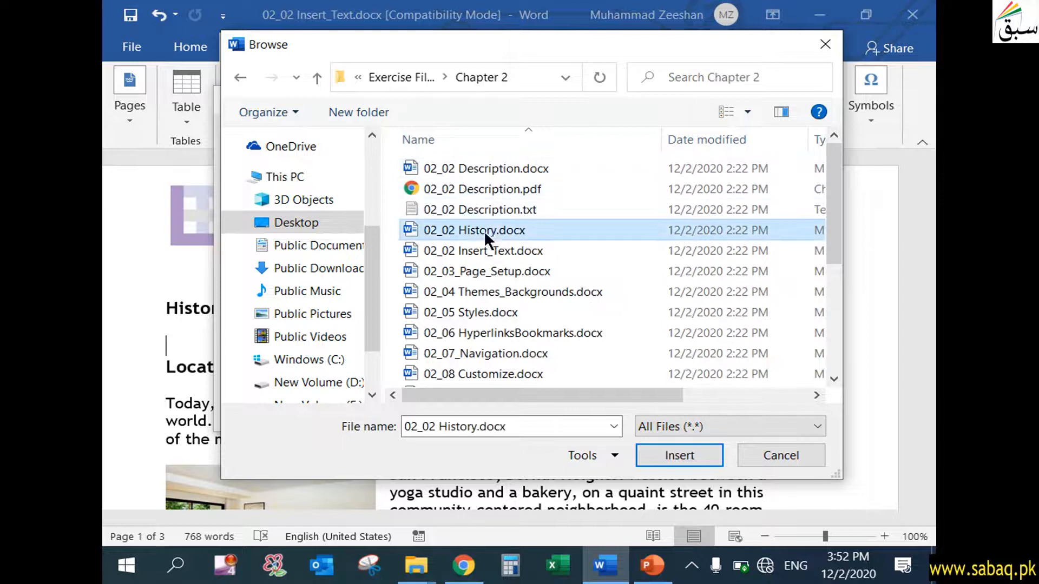
pyautogui.click(700, 456)
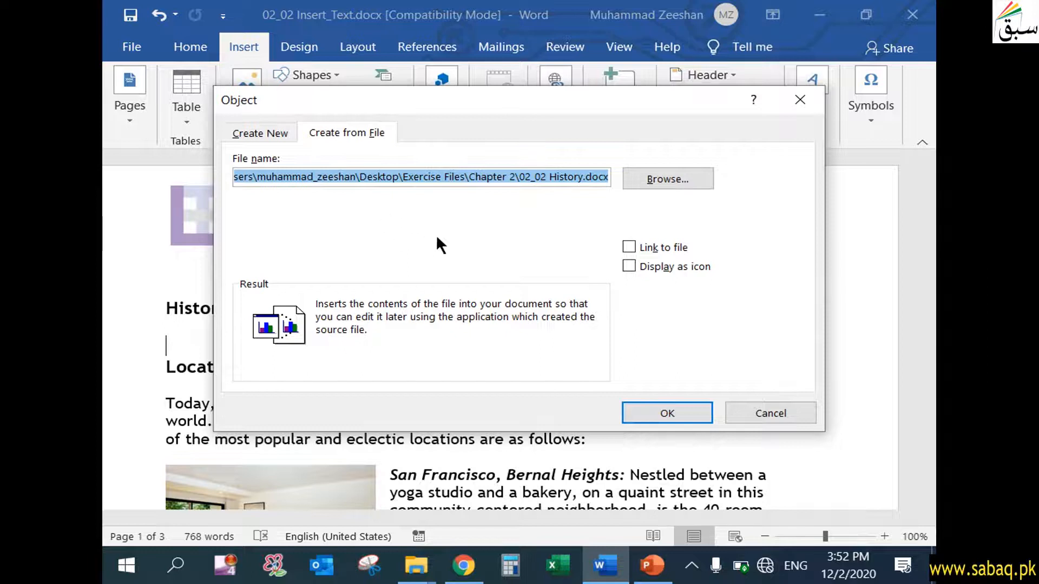
# - Insert the chosen file under the History heading as an object linked to its source and displayed as an icon
pyautogui.click(629, 246)
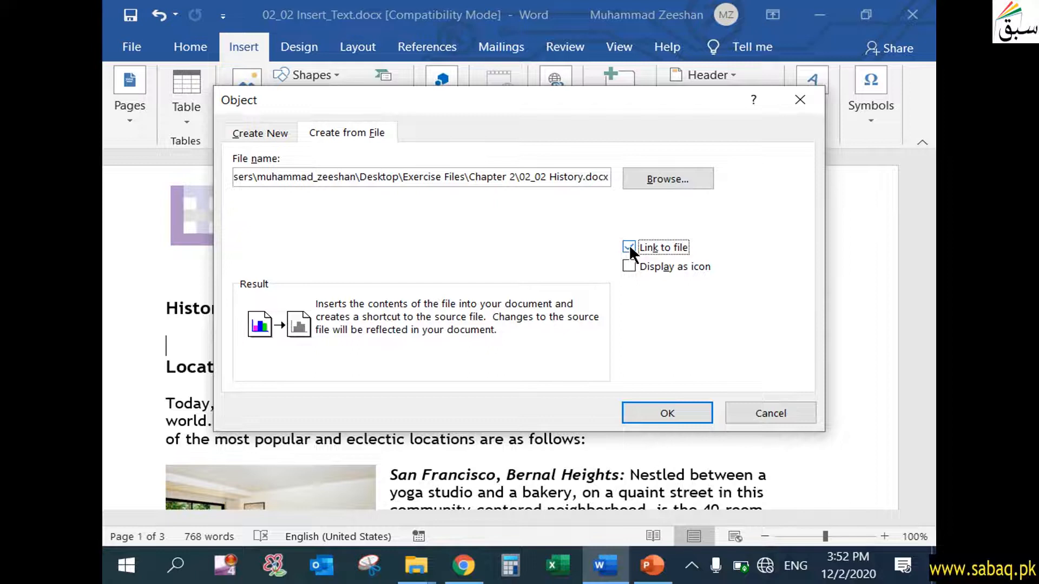
pyautogui.click(628, 266)
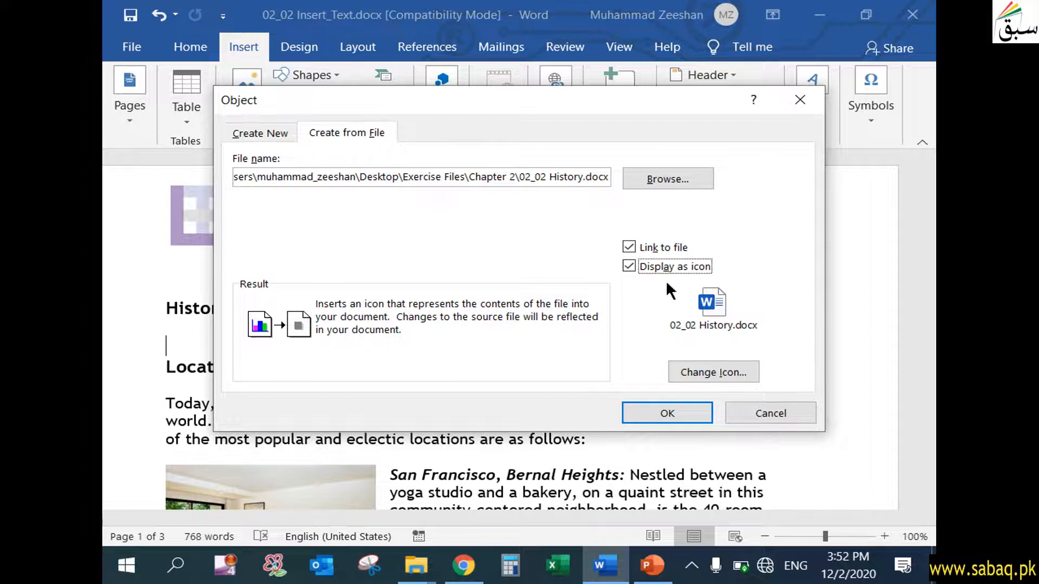
pyautogui.click(673, 409)
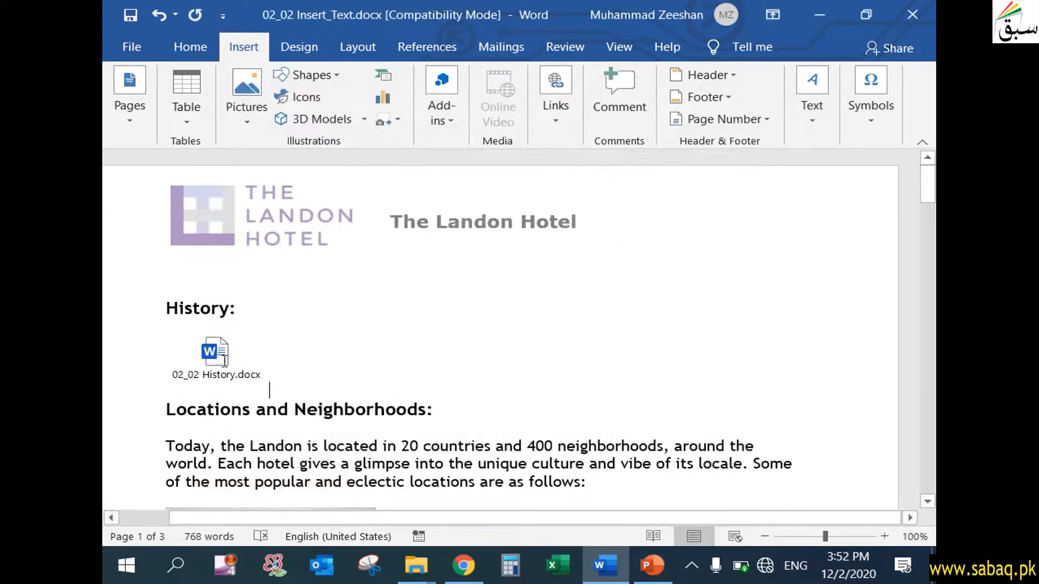
# - Open the linked 02_02 History.docx from its icon to view the text, and close it again
pyautogui.click(247, 359)
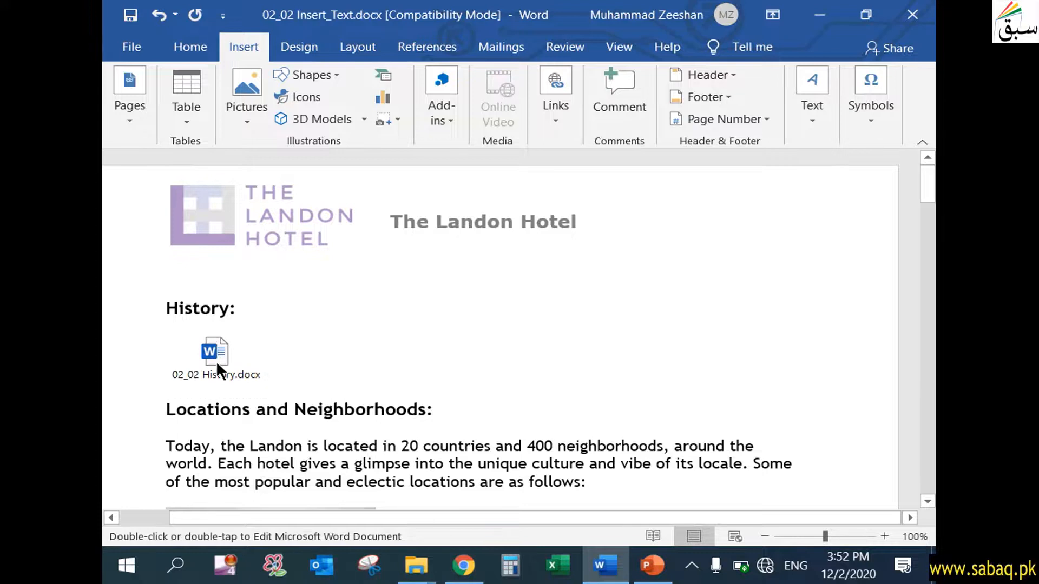
pyautogui.doubleClick(216, 362)
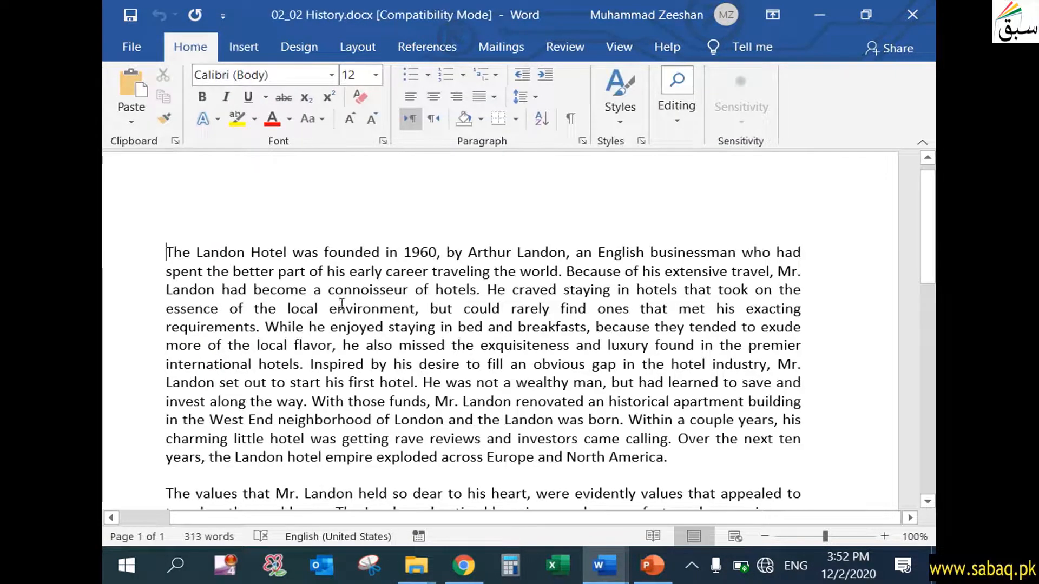
pyautogui.click(912, 15)
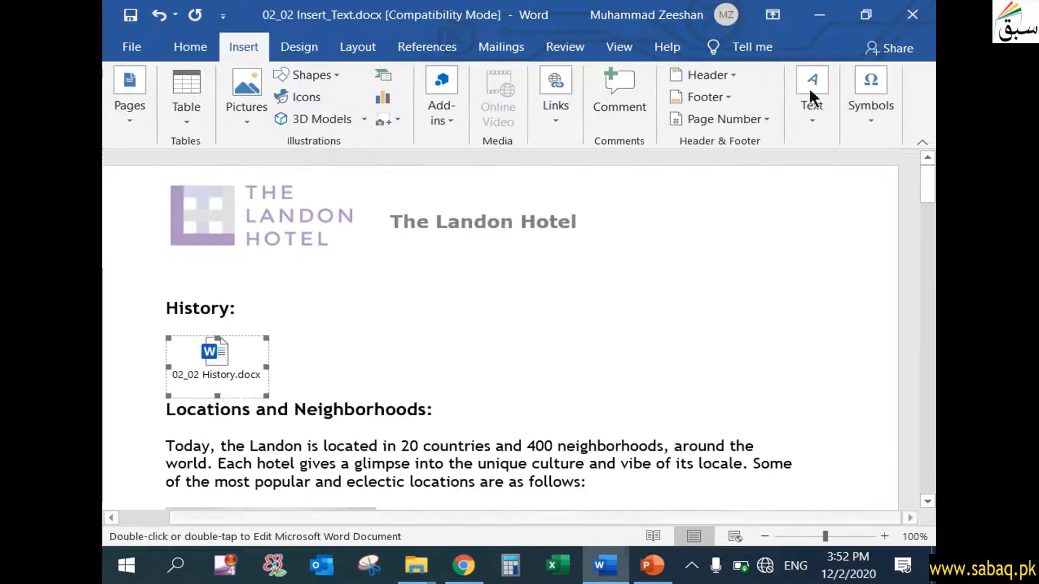
# - Cut the 02_02 History.docx icon from under the History heading
pyautogui.rightClick(247, 333)
pyautogui.press('Escape')
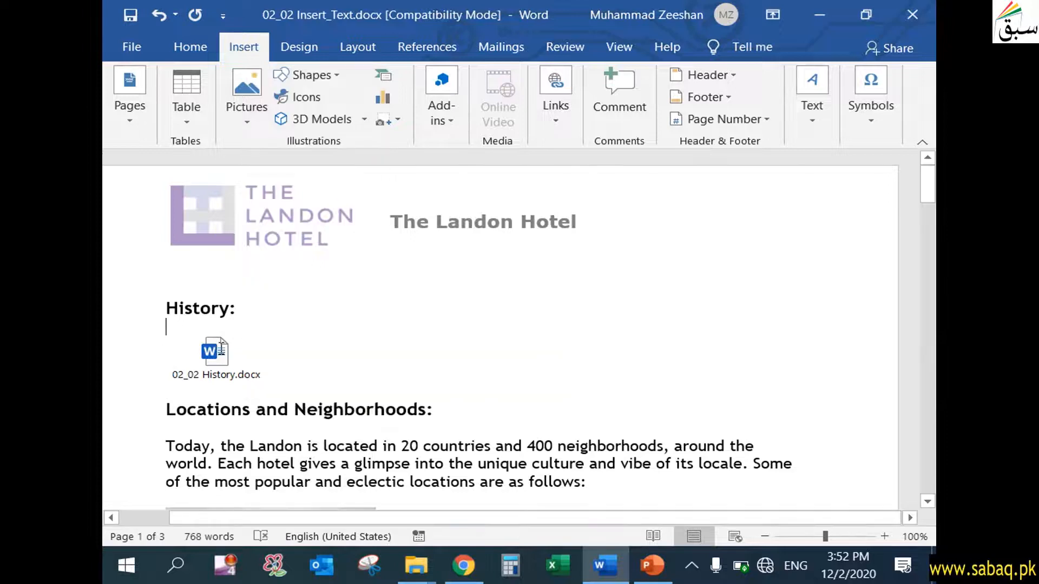
pyautogui.click(232, 372)
pyautogui.rightClick(232, 373)
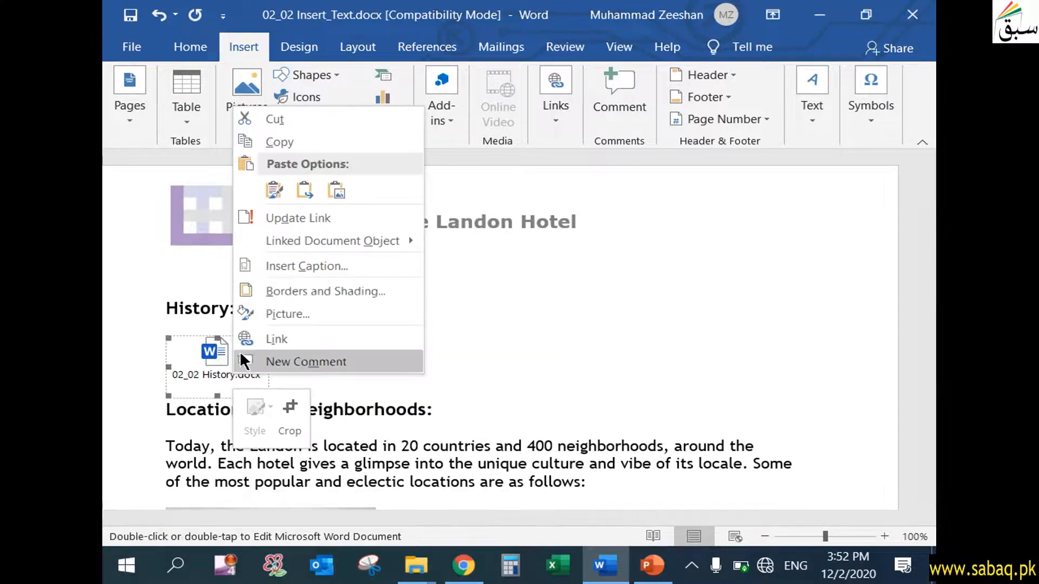
pyautogui.click(326, 118)
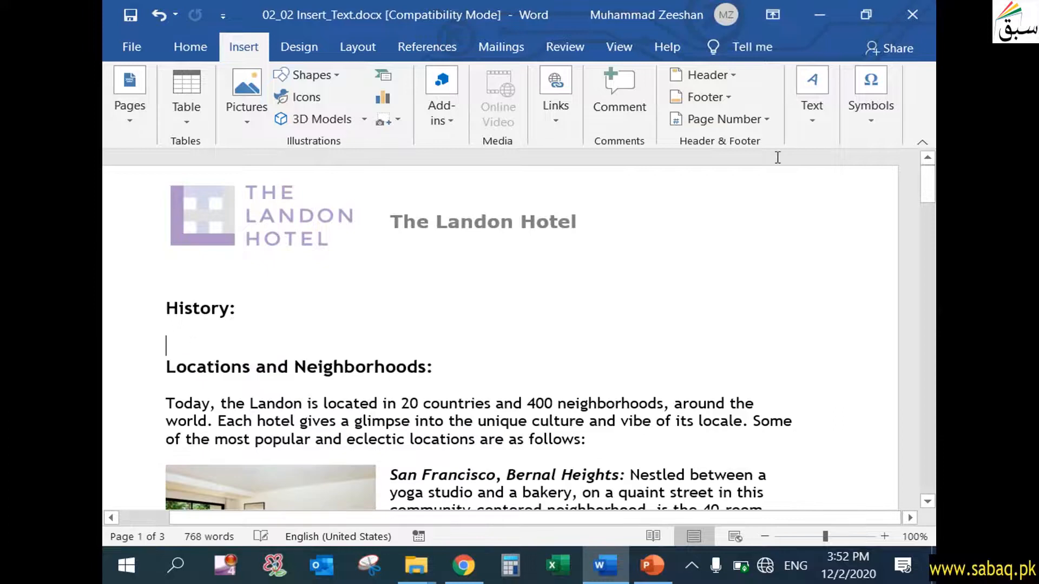
# - Create another object from file under the History heading, again choosing 02_02 History.docx from Exercise Files > Chapter 2 on the desktop
pyautogui.click(815, 118)
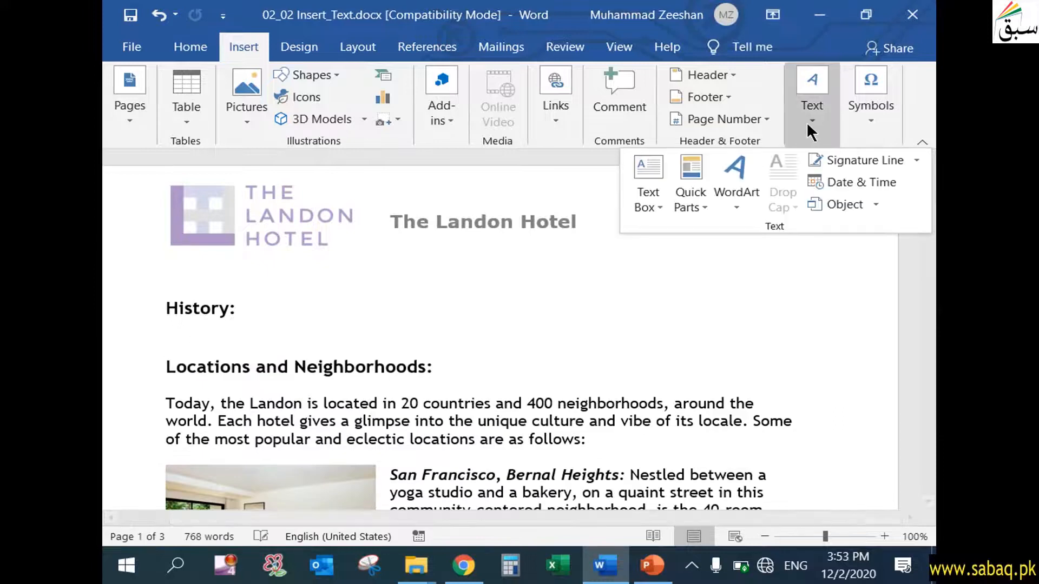
pyautogui.click(851, 191)
pyautogui.click(365, 134)
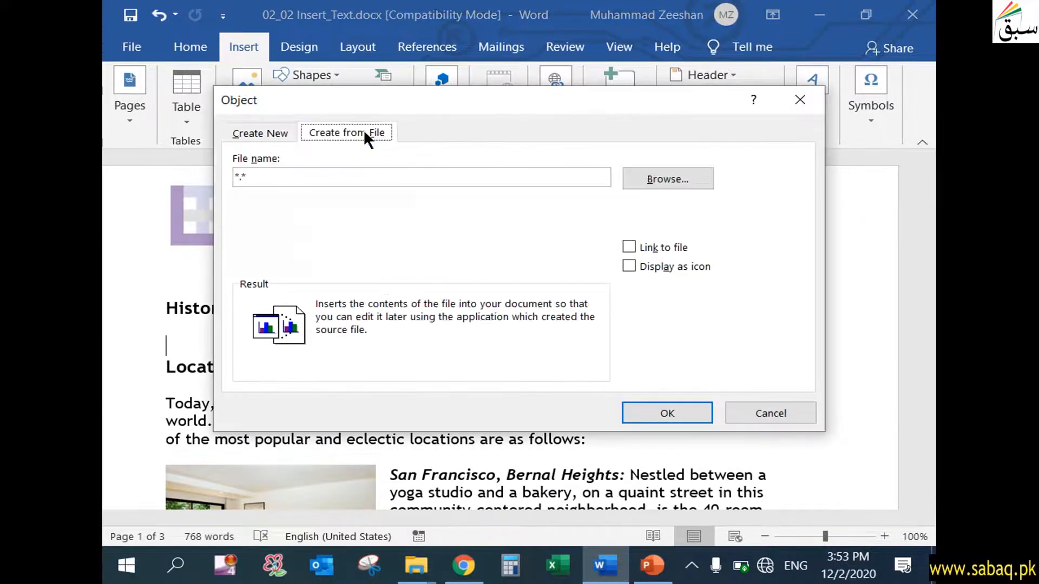
pyautogui.click(647, 179)
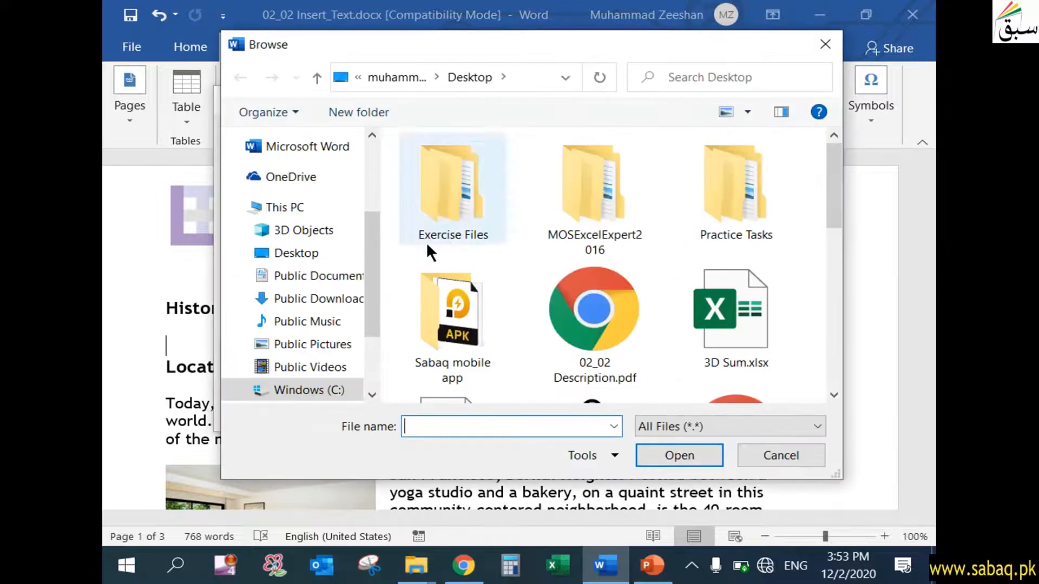
pyautogui.click(329, 254)
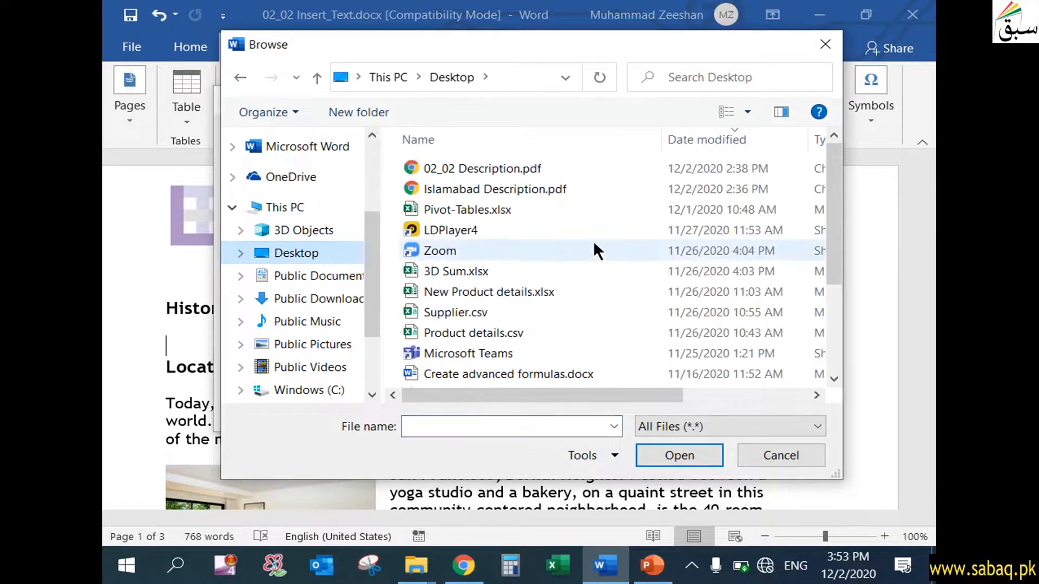
pyautogui.scroll(-3, 824, 207)
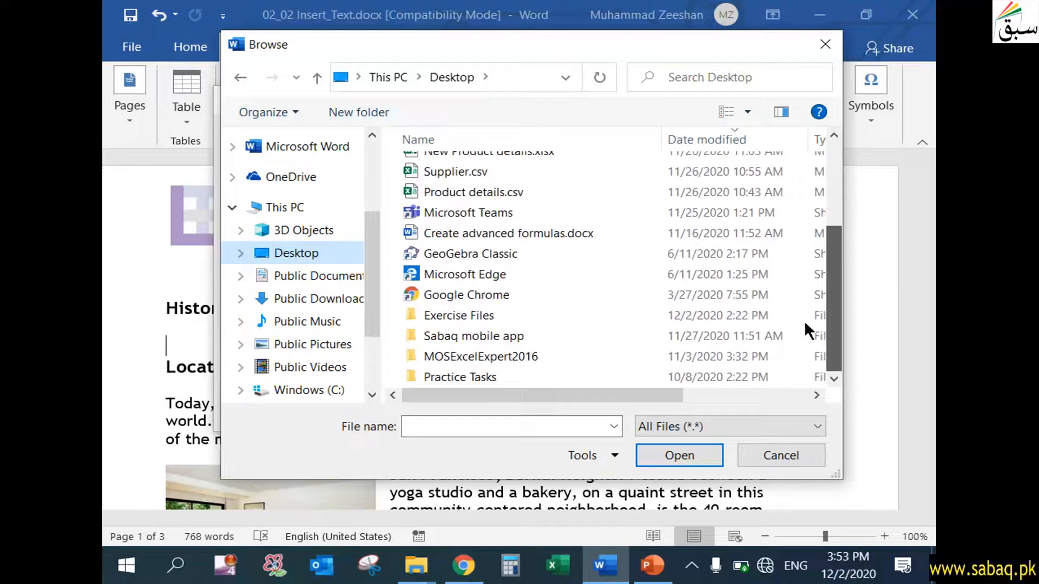
pyautogui.doubleClick(466, 314)
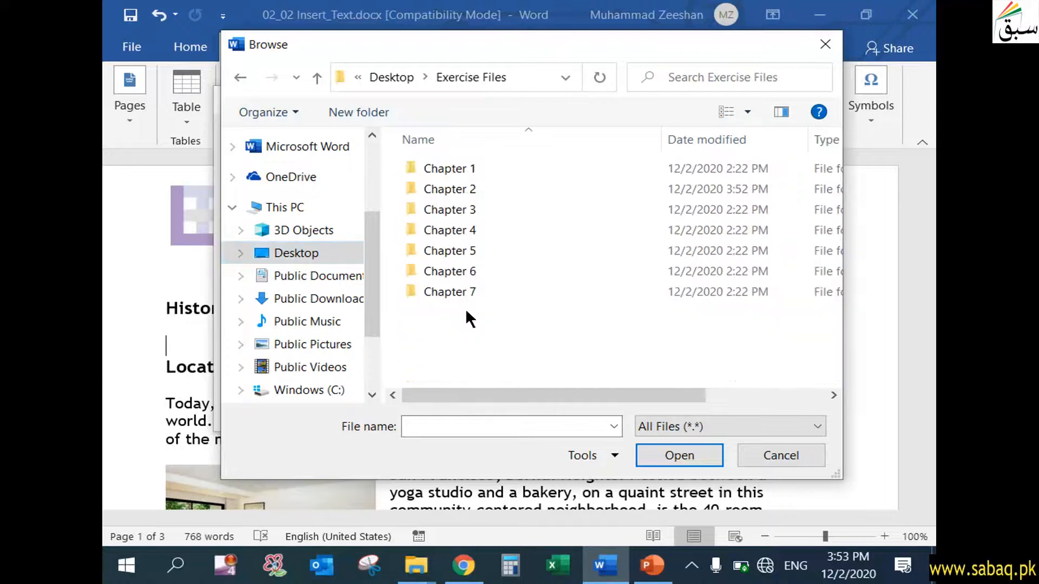
pyautogui.doubleClick(500, 187)
pyautogui.click(492, 227)
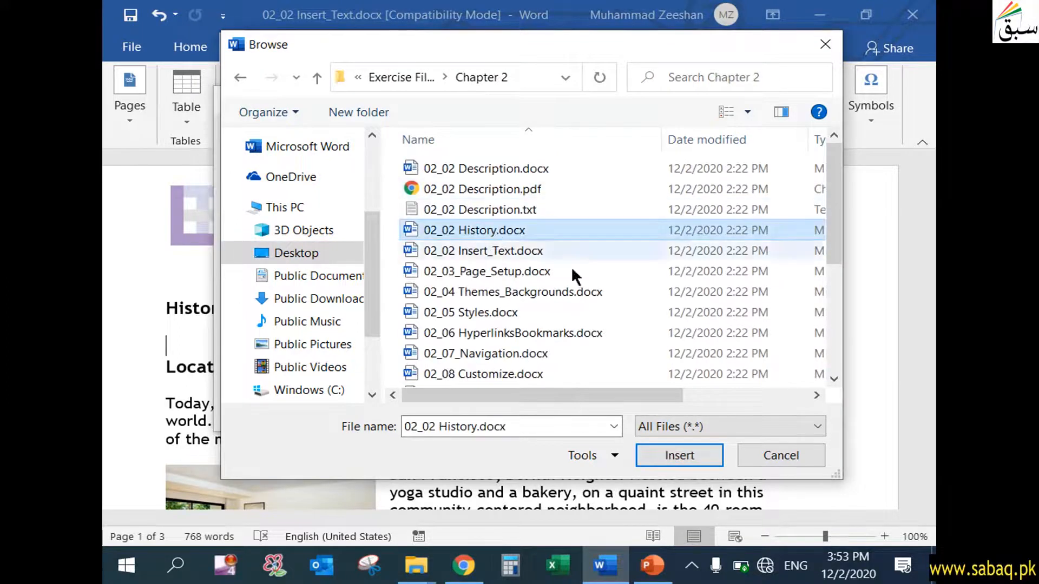
pyautogui.click(706, 458)
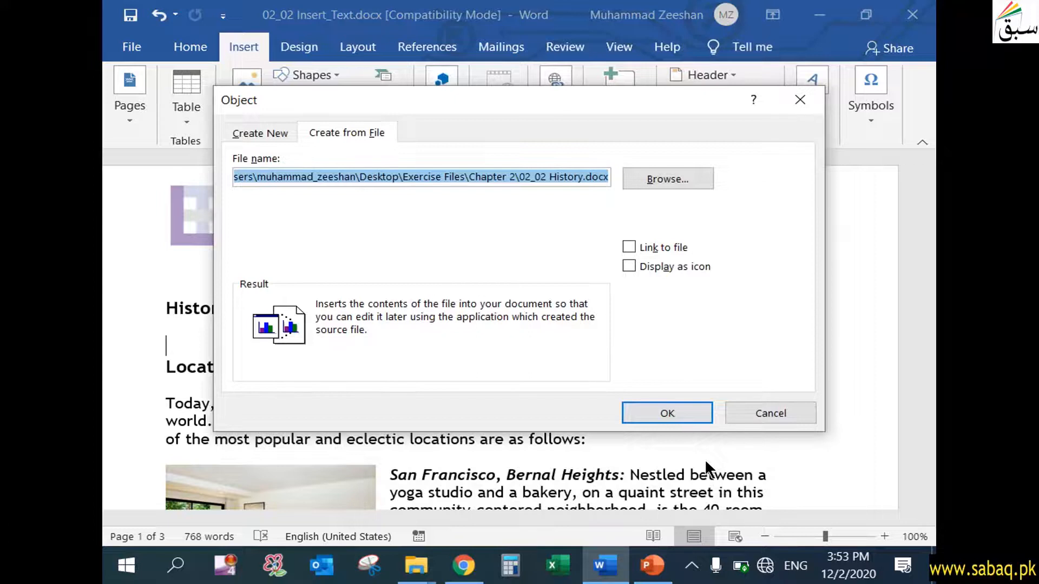
# - Insert the file's contents as an object linked to its source, without displaying it as an icon, and select the inserted object
pyautogui.click(629, 247)
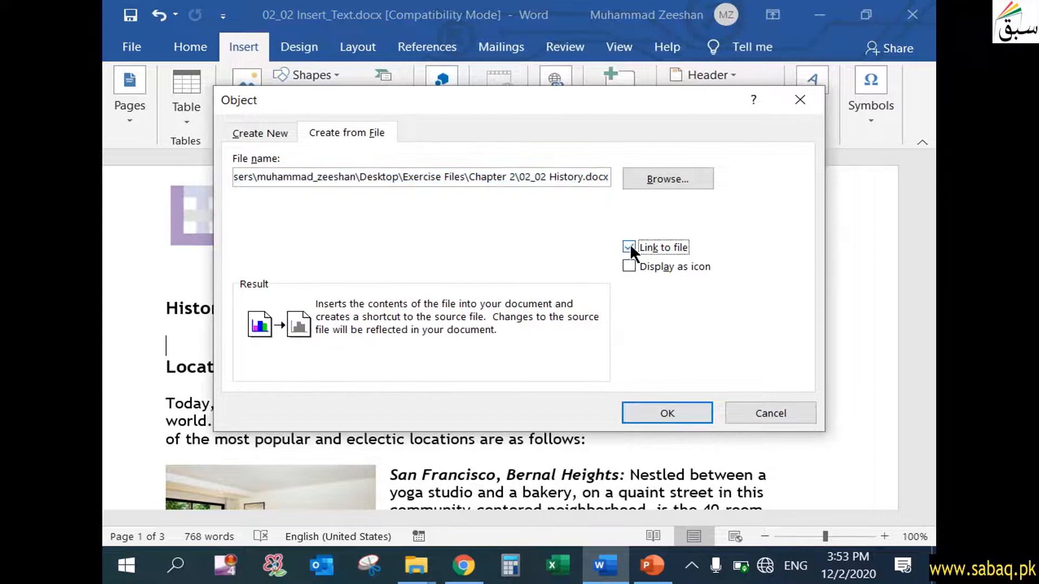
pyautogui.click(668, 413)
pyautogui.scroll(4, 672, 347)
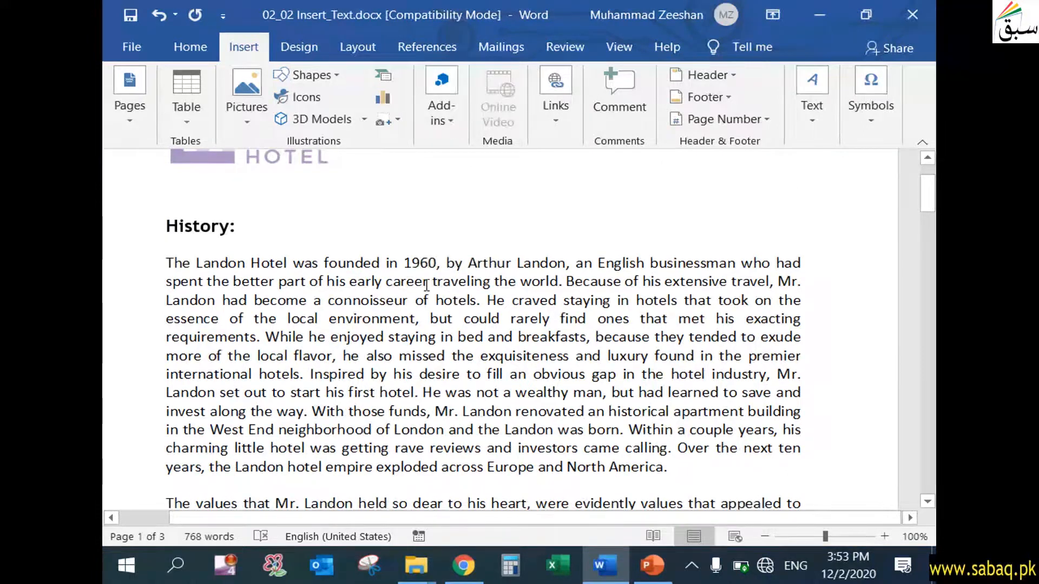
pyautogui.click(427, 286)
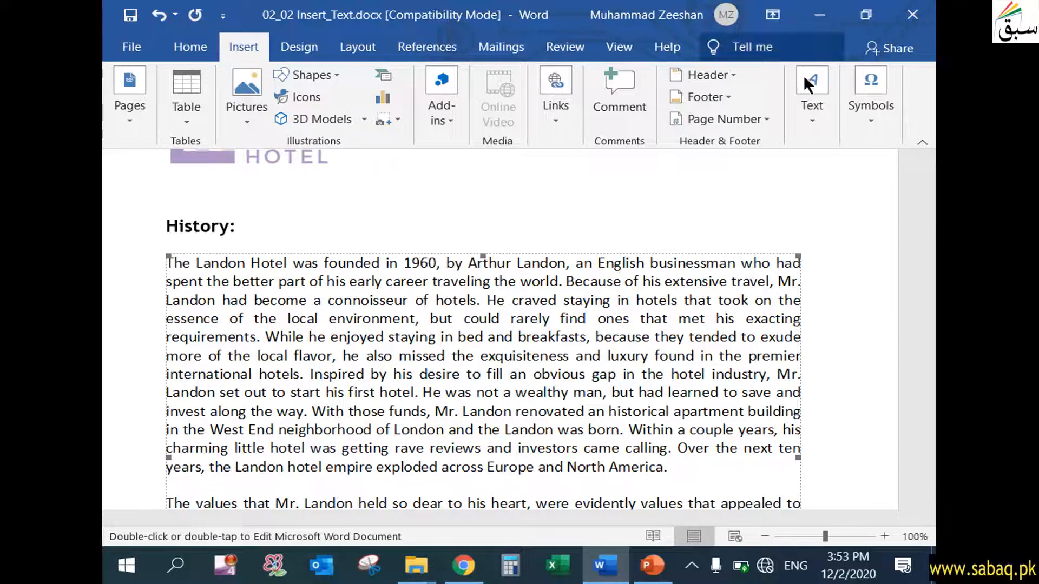
# - Minimise the document and open the source file 02_02 History.docx from Exercise Files > Chapter 2 on the desktop
pyautogui.click(820, 15)
pyautogui.click(820, 14)
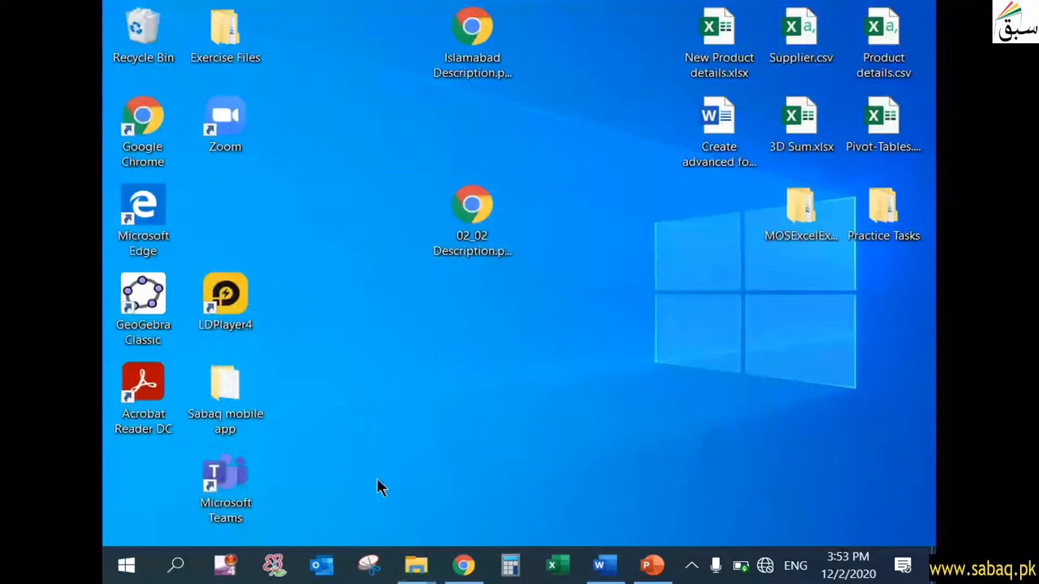
pyautogui.moveTo(417, 574)
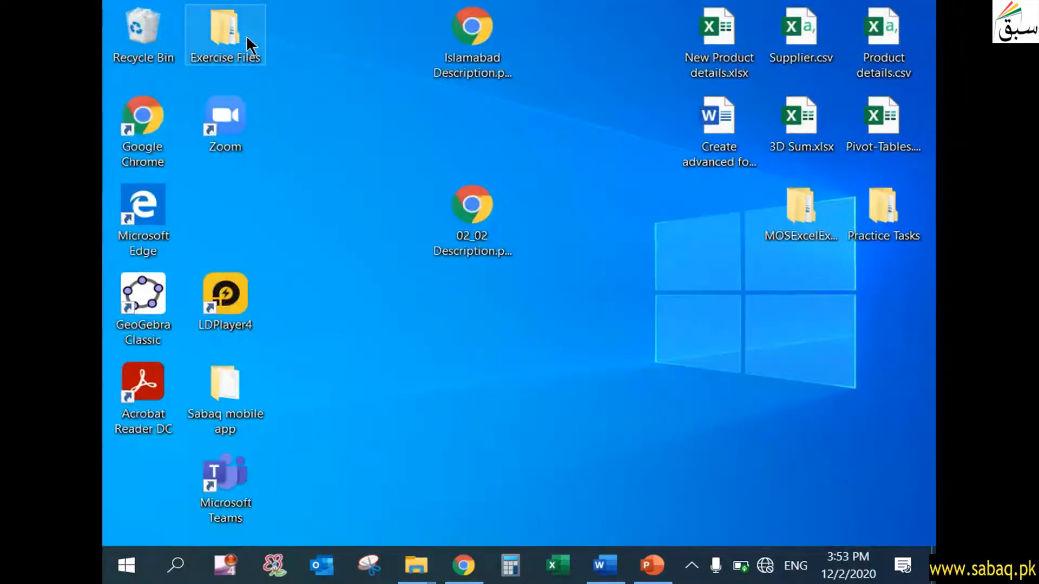
pyautogui.doubleClick(245, 35)
pyautogui.doubleClick(426, 147)
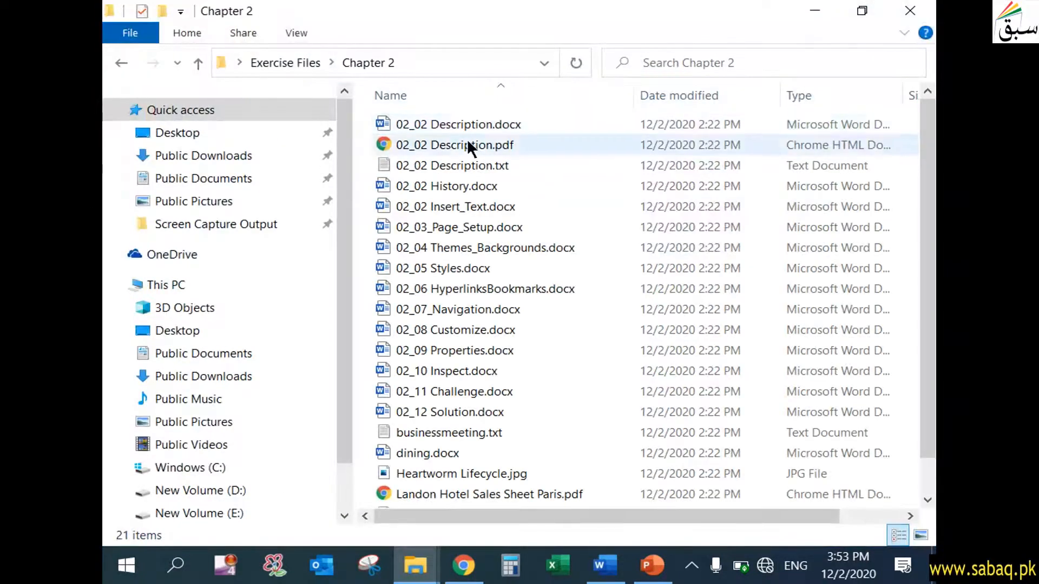
pyautogui.doubleClick(483, 186)
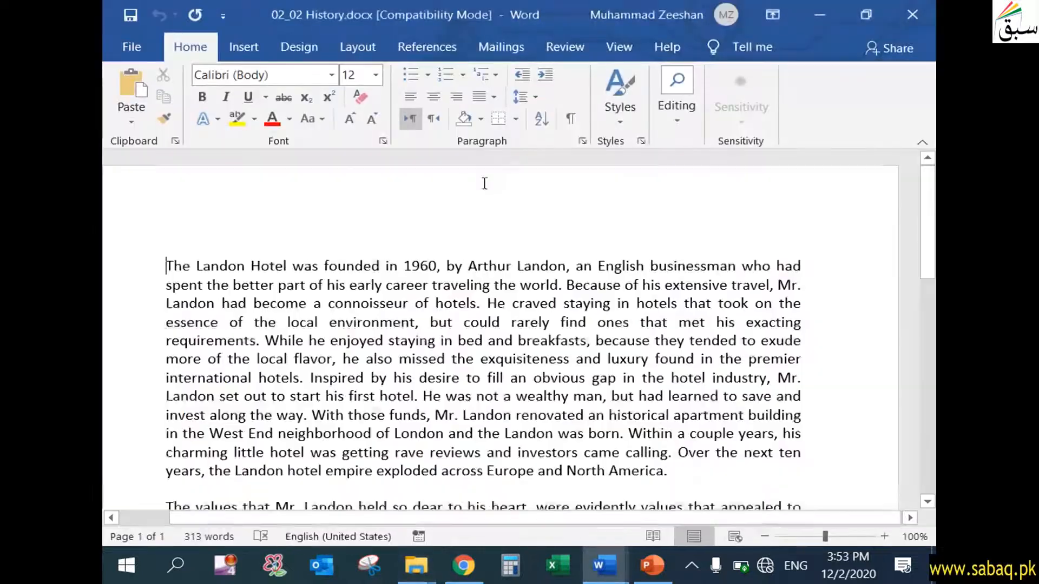
pyautogui.click(460, 369)
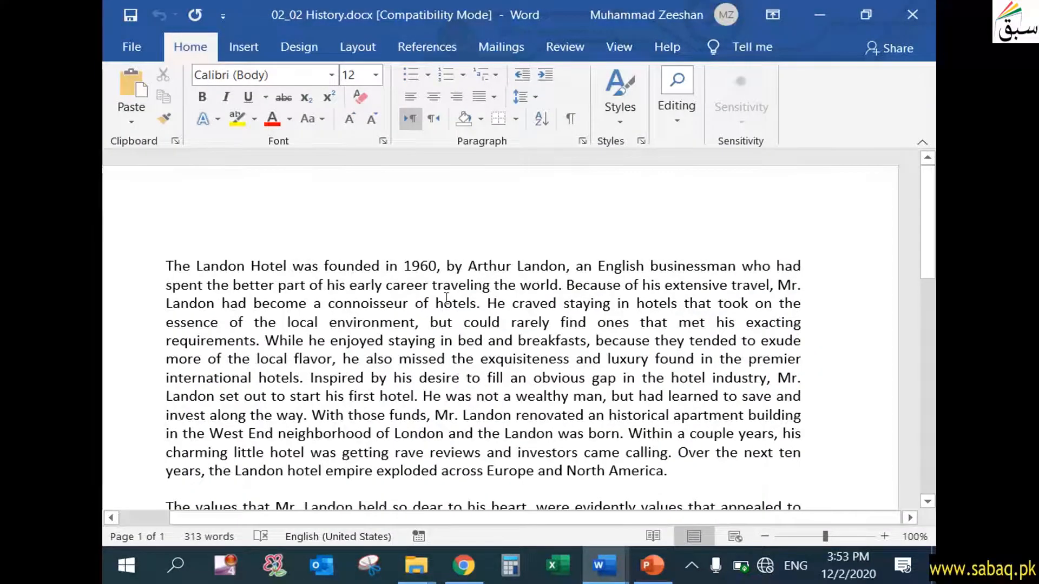
# - Change the hotel's founding year in the first sentence to 2003, save 02_02 History.docx and close it
pyautogui.click(437, 267)
pyautogui.press('BackSpace')
pyautogui.press('BackSpace')
pyautogui.press('BackSpace')
pyautogui.press('BackSpace')
pyautogui.write('2003')
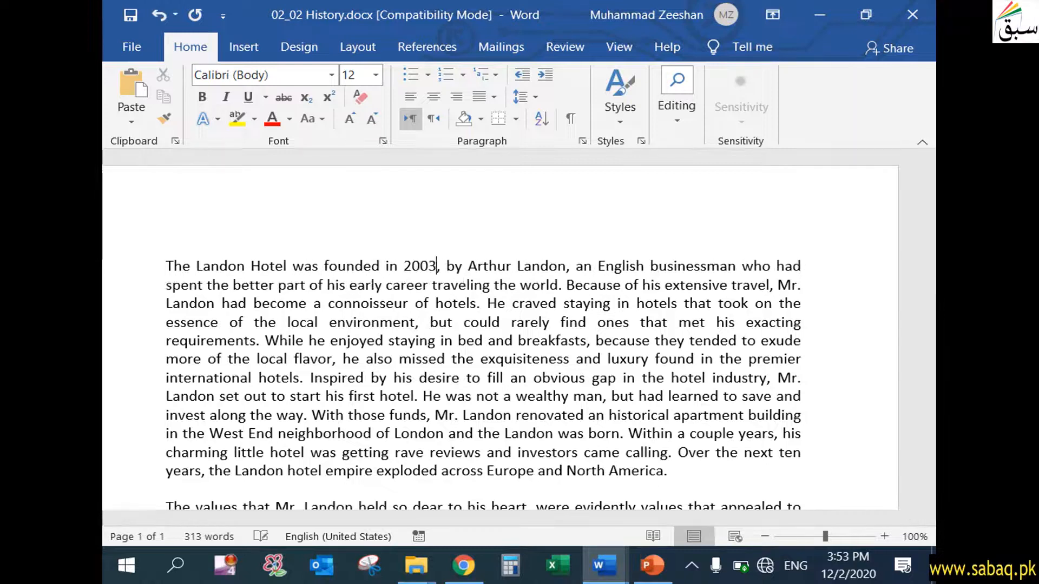
pyautogui.click(130, 15)
pyautogui.click(911, 17)
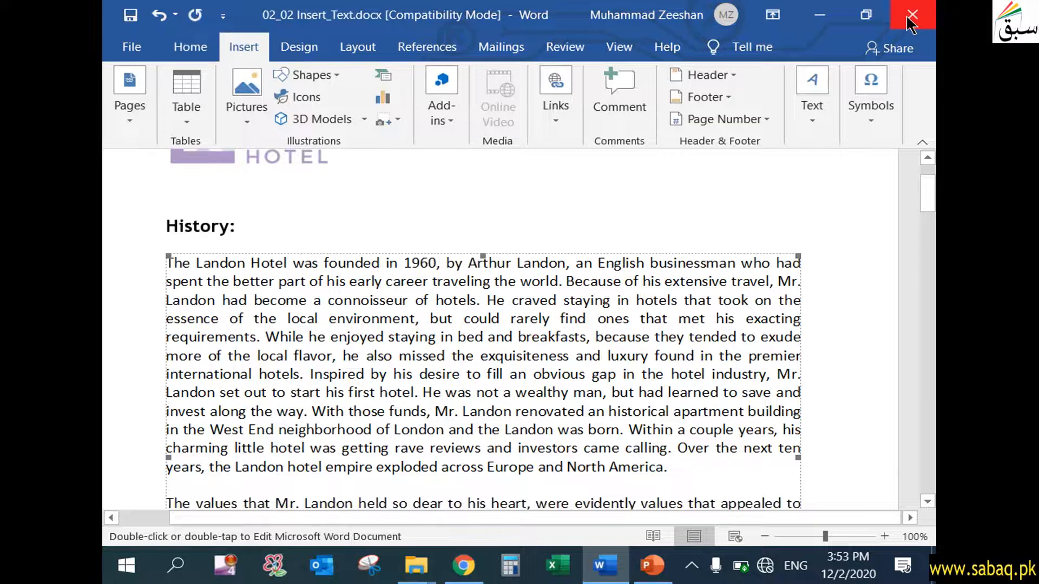
# - Examine the linked text under the History heading for the effect of the edit made in the source file
pyautogui.click(656, 202)
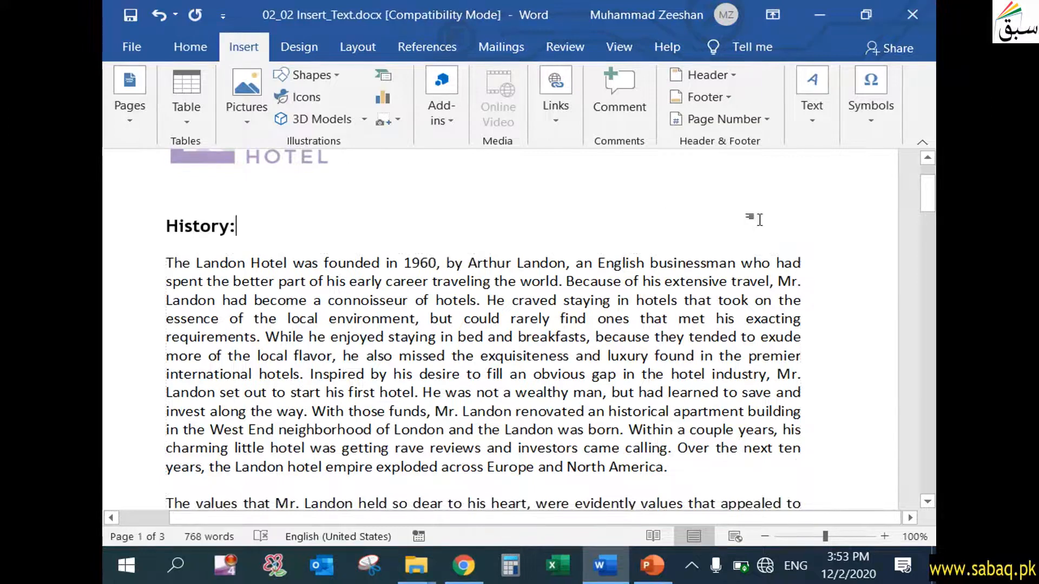
pyautogui.scroll(-3, 818, 325)
pyautogui.click(813, 388)
pyautogui.scroll(3, 717, 413)
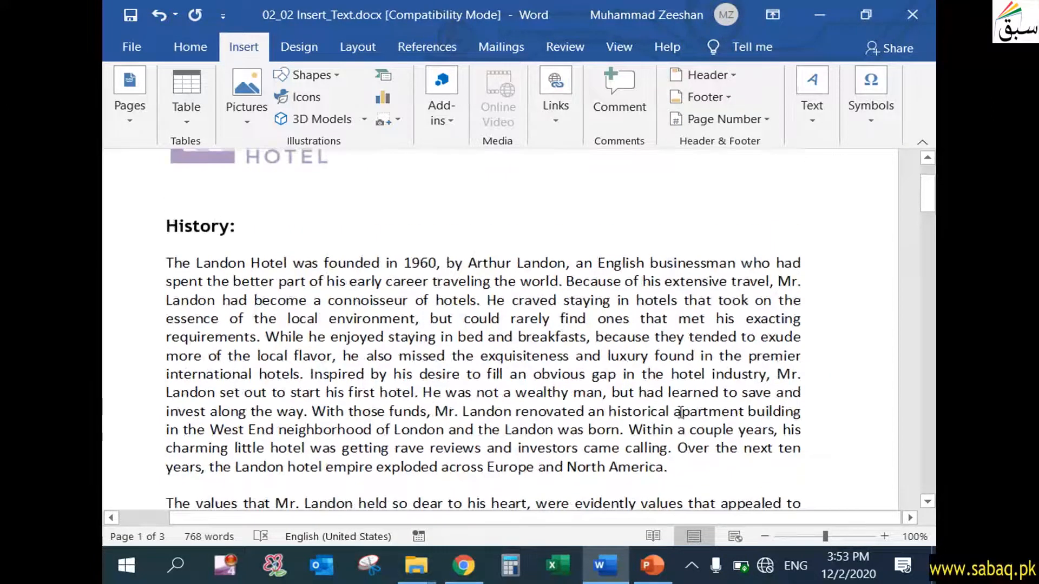
pyautogui.click(633, 447)
pyautogui.scroll(-4, 643, 447)
pyautogui.scroll(-2, 648, 447)
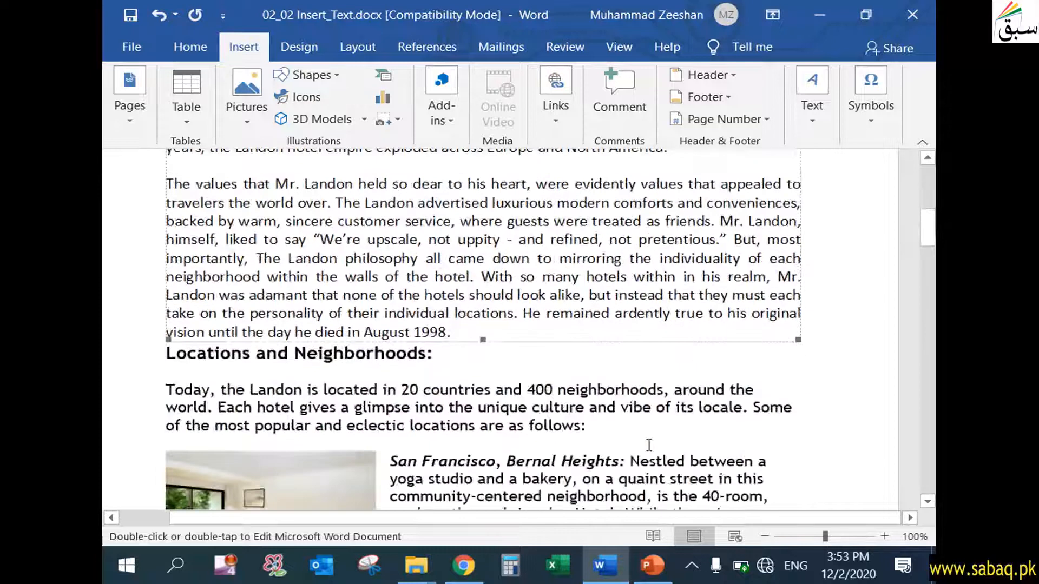
pyautogui.scroll(4, 519, 340)
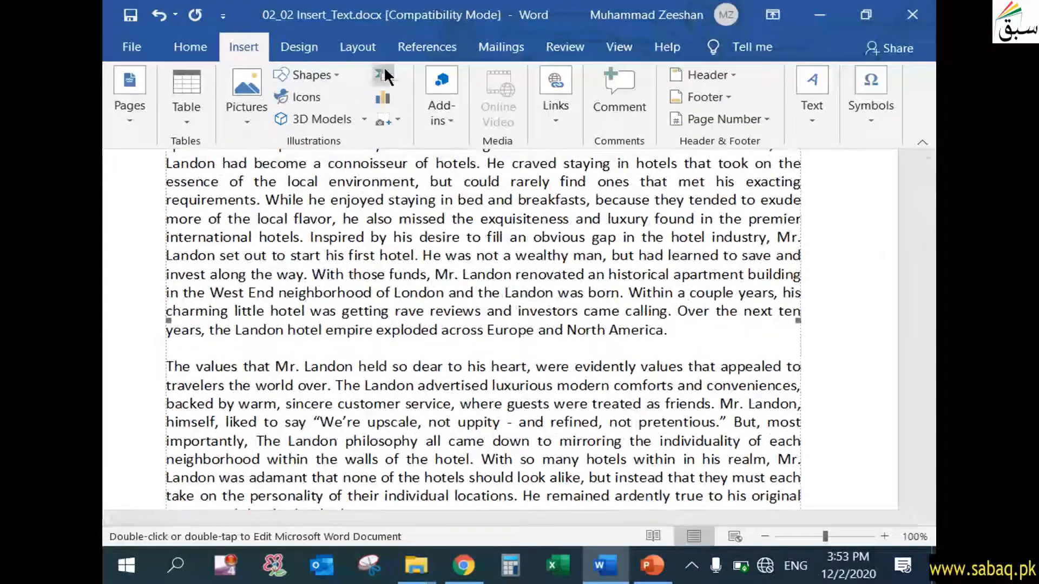
pyautogui.scroll(3, 611, 264)
# - Open the source document from the linked History object, check the founding year in the first sentence, and close it
pyautogui.doubleClick(638, 251)
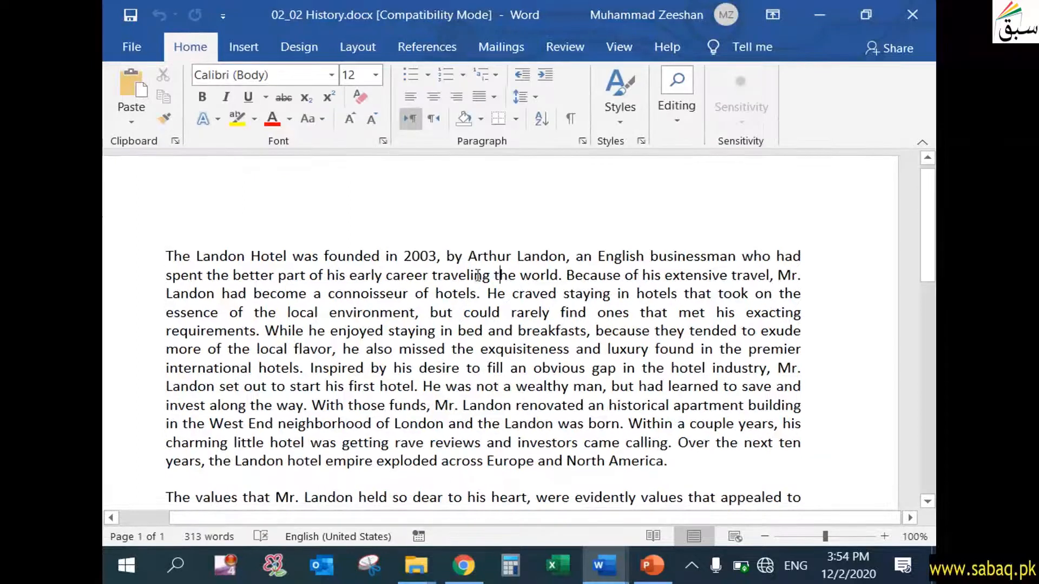
pyautogui.moveTo(439, 255); pyautogui.dragTo(403, 256)
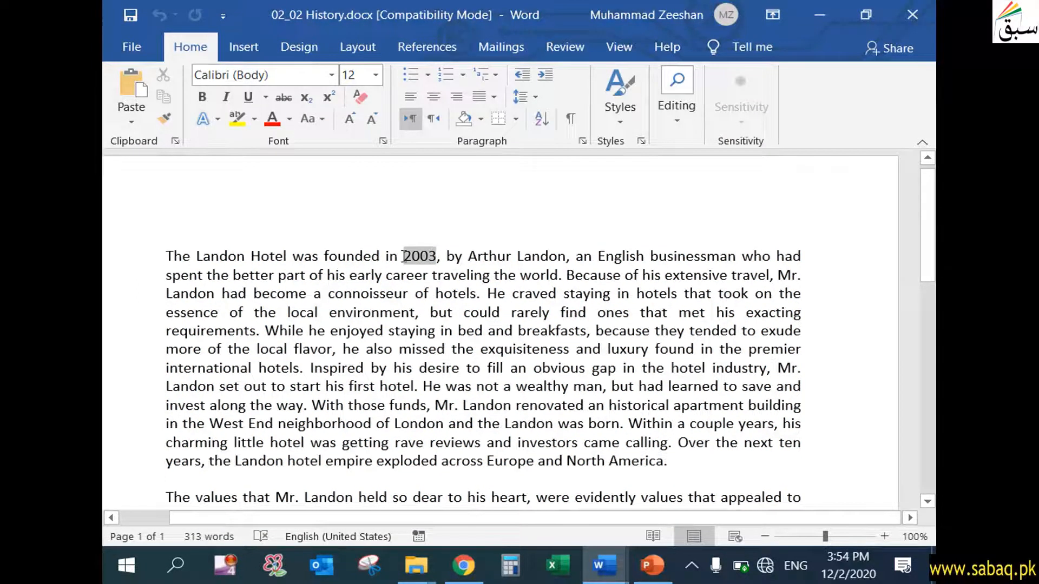
pyautogui.click(445, 295)
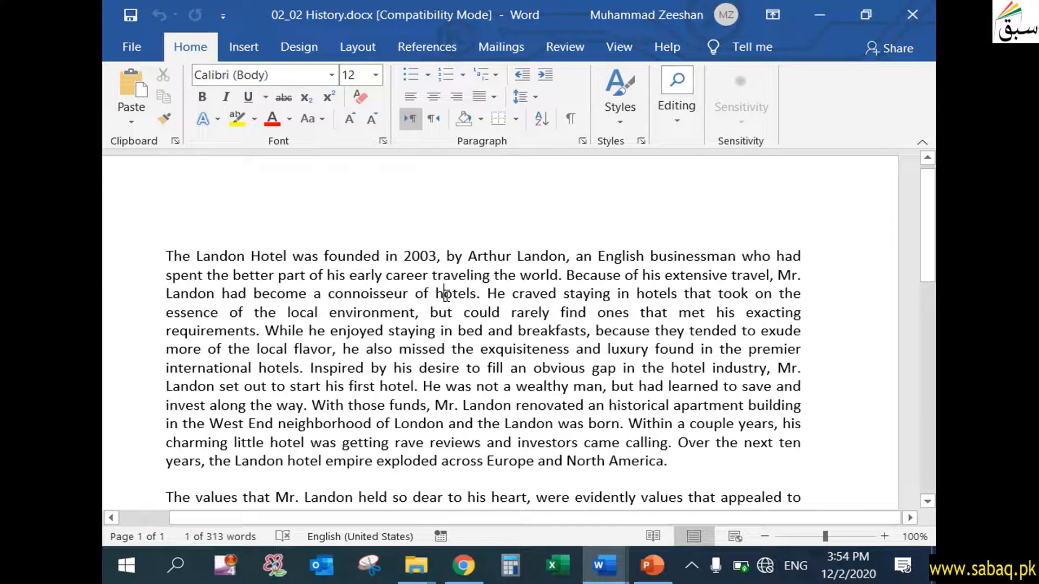
pyautogui.click(912, 16)
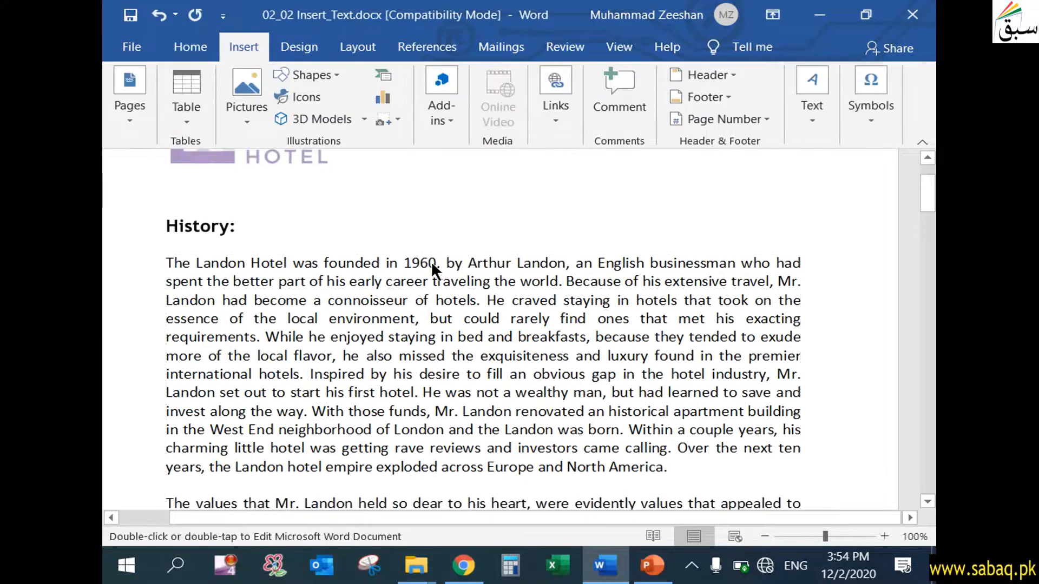
# - Reopen the source document from the linked object, review its full text, and close it again
pyautogui.doubleClick(416, 266)
pyautogui.doubleClick(415, 259)
pyautogui.click(445, 337)
pyautogui.scroll(-3, 449, 378)
pyautogui.scroll(-3, 448, 374)
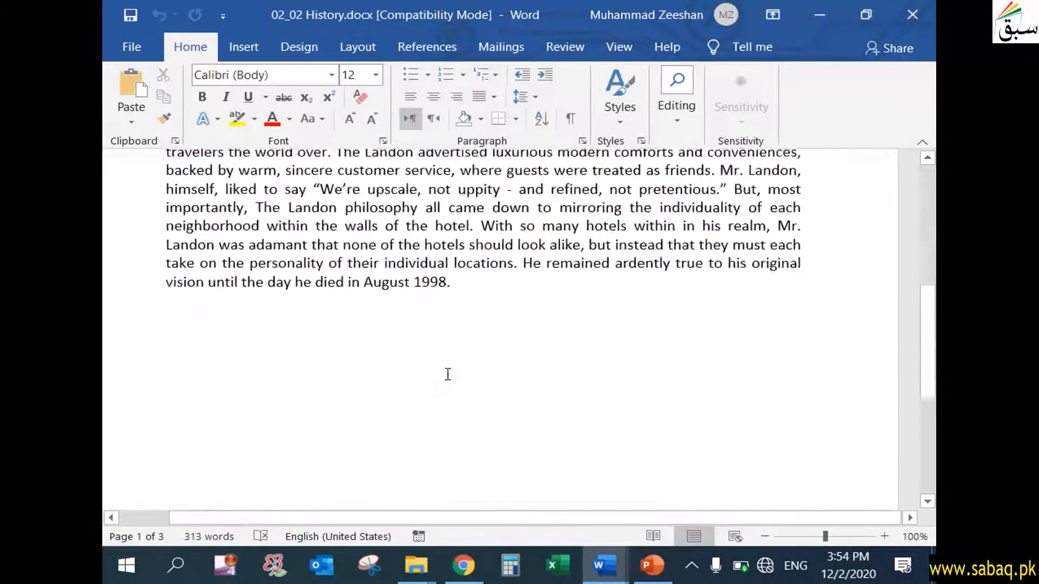
pyautogui.scroll(7, 447, 372)
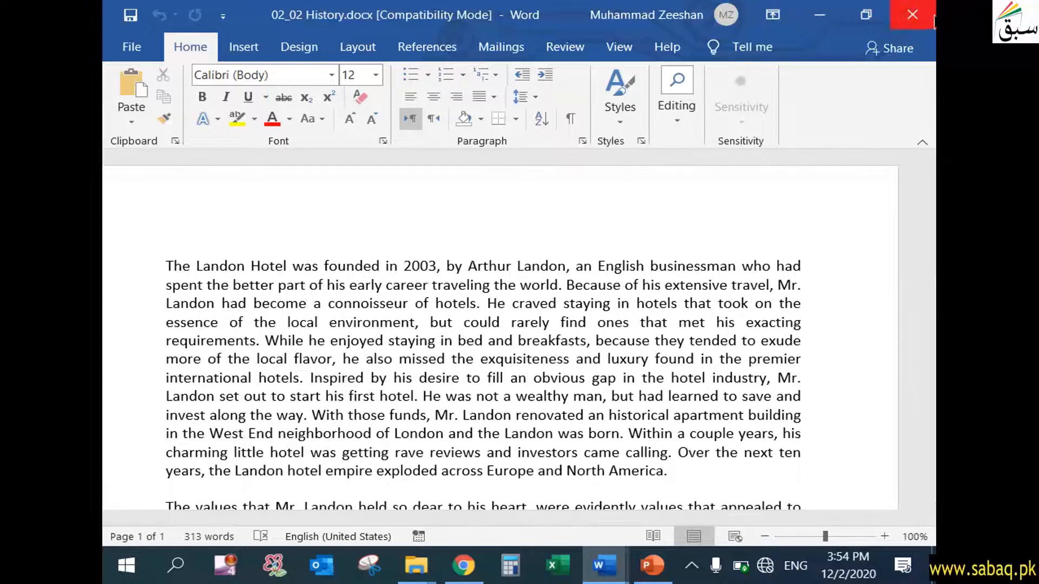
pyautogui.click(913, 16)
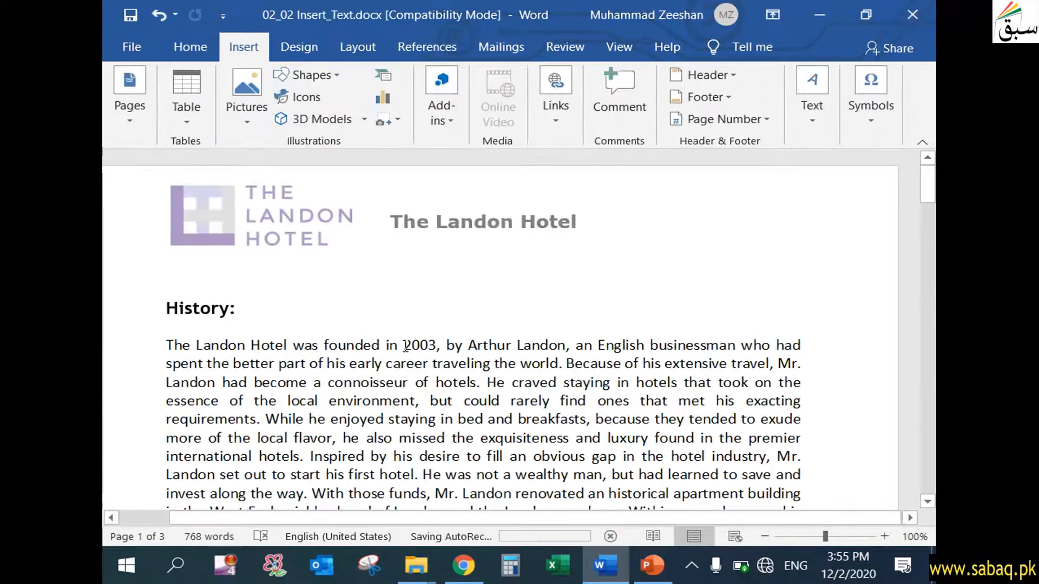
# - Delete the [description] placeholder after "Los Angeles, Downtown:" on page 3 and add two line breaks in its place
pyautogui.click(420, 349)
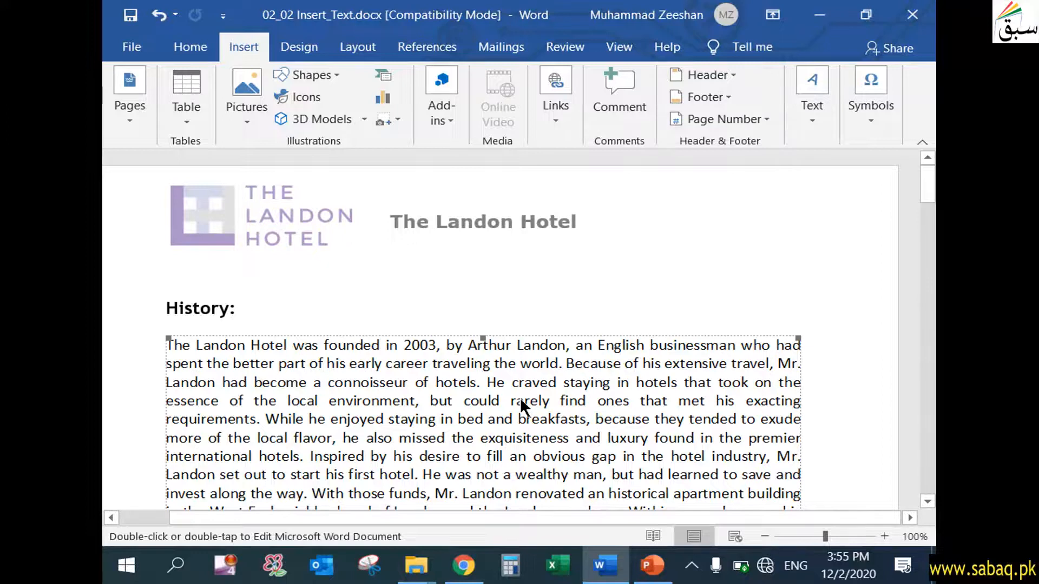
pyautogui.scroll(-3, 598, 384)
pyautogui.scroll(-8, 599, 381)
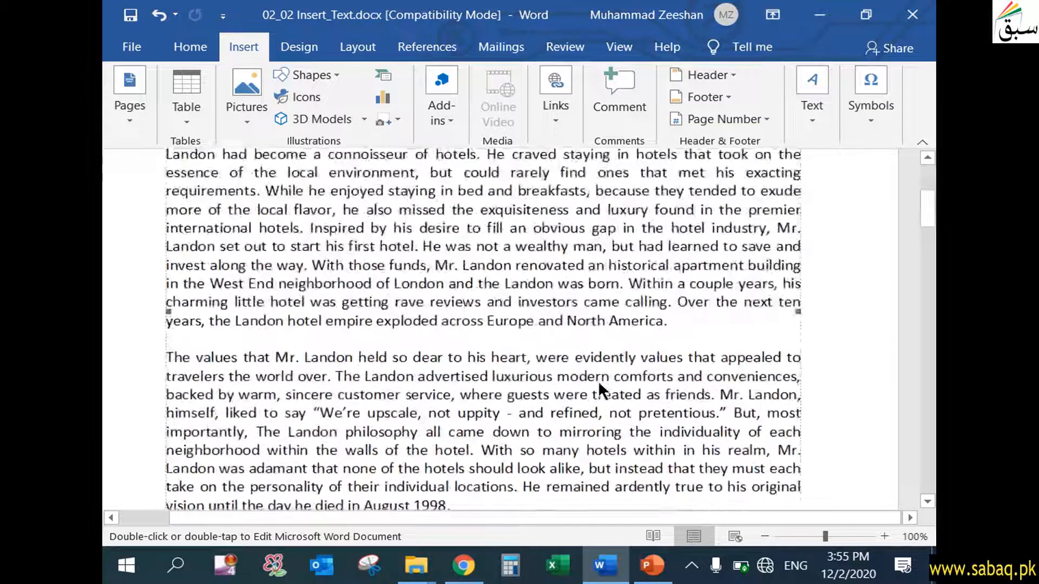
pyautogui.scroll(-12, 600, 384)
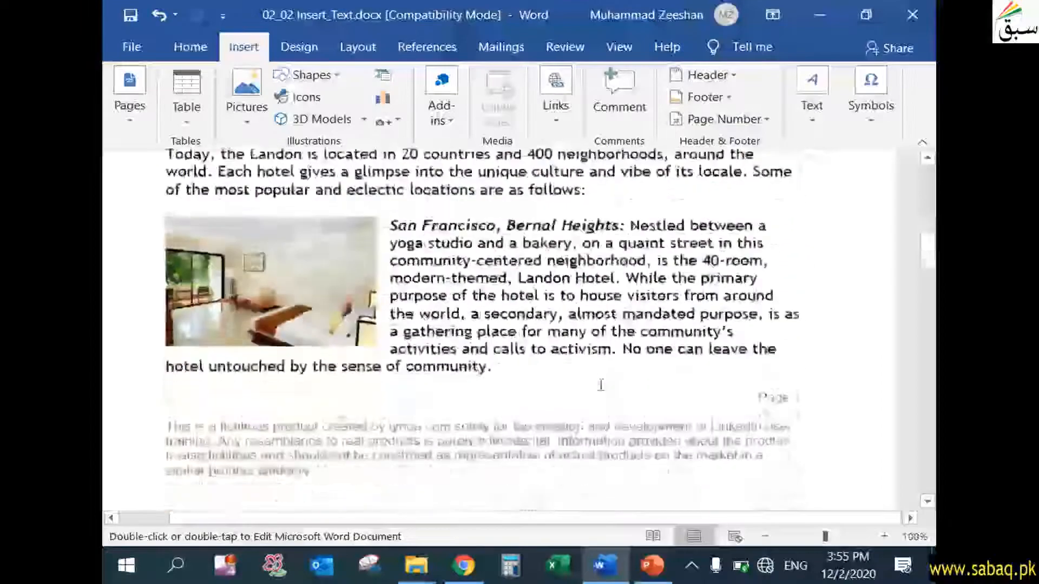
pyautogui.scroll(-13, 602, 394)
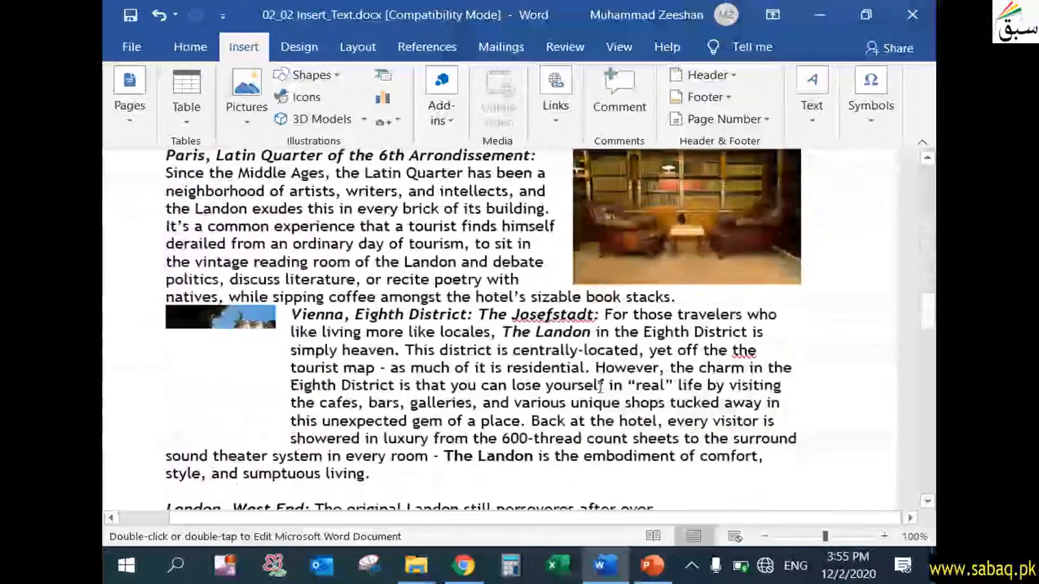
pyautogui.scroll(-10, 599, 386)
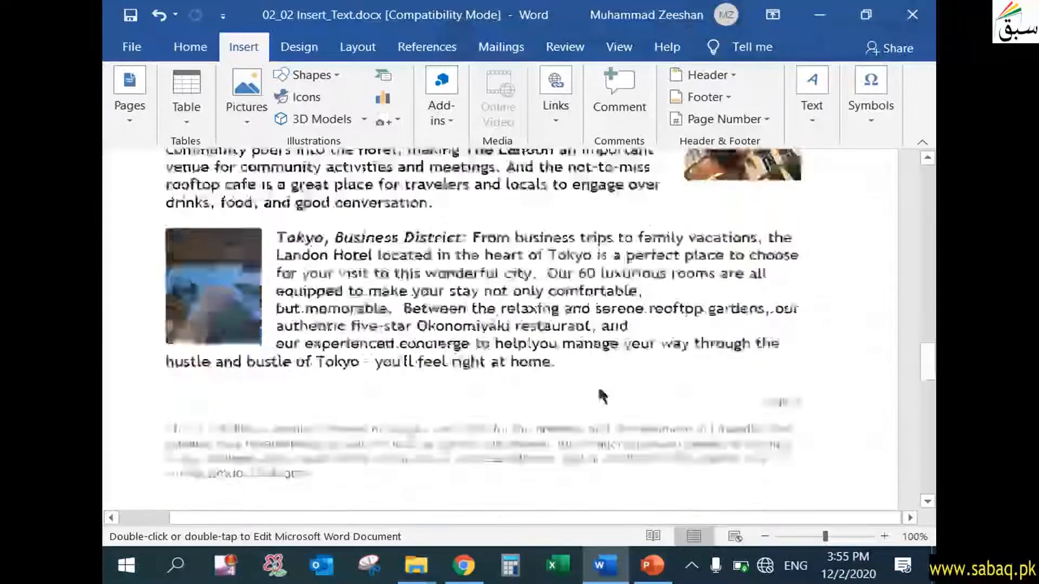
pyautogui.scroll(-11, 600, 386)
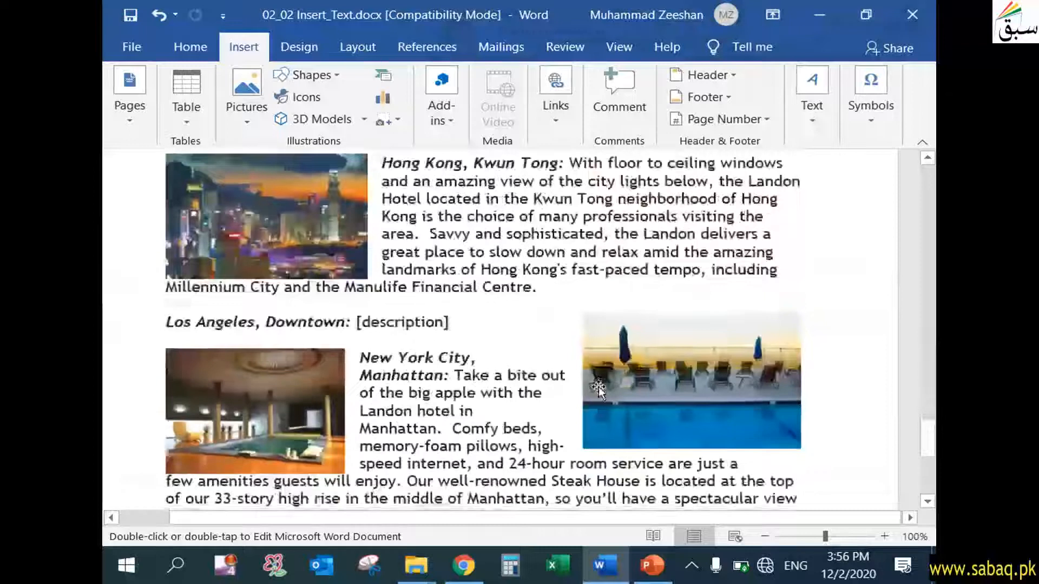
pyautogui.scroll(5, 598, 387)
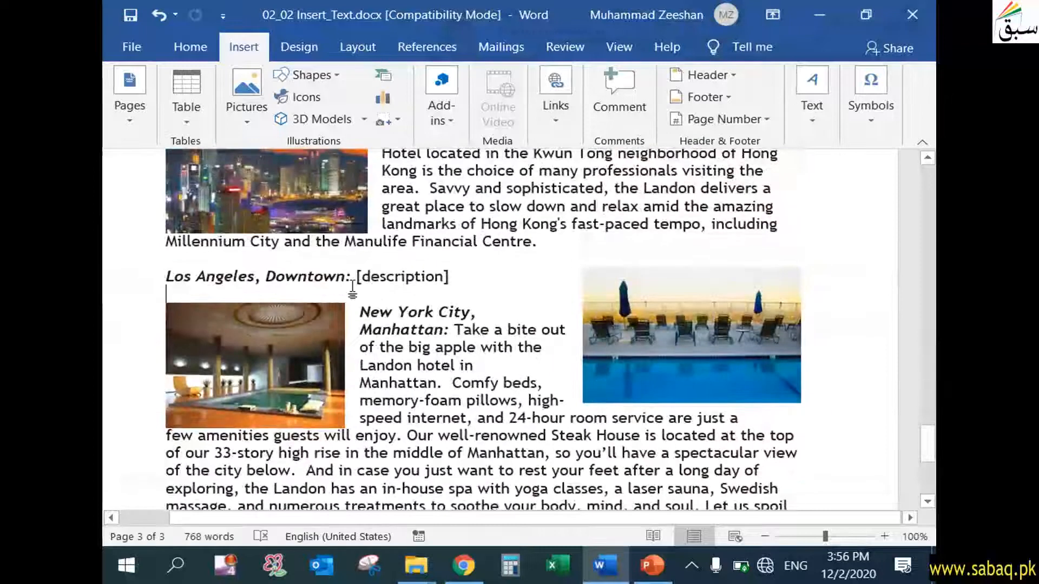
pyautogui.click(399, 279)
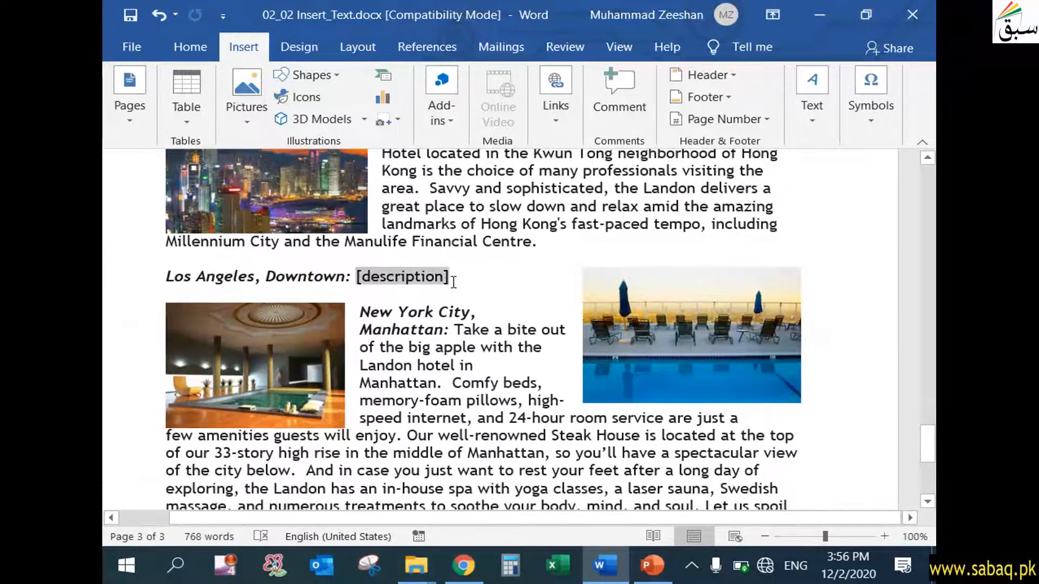
pyautogui.press('Delete')
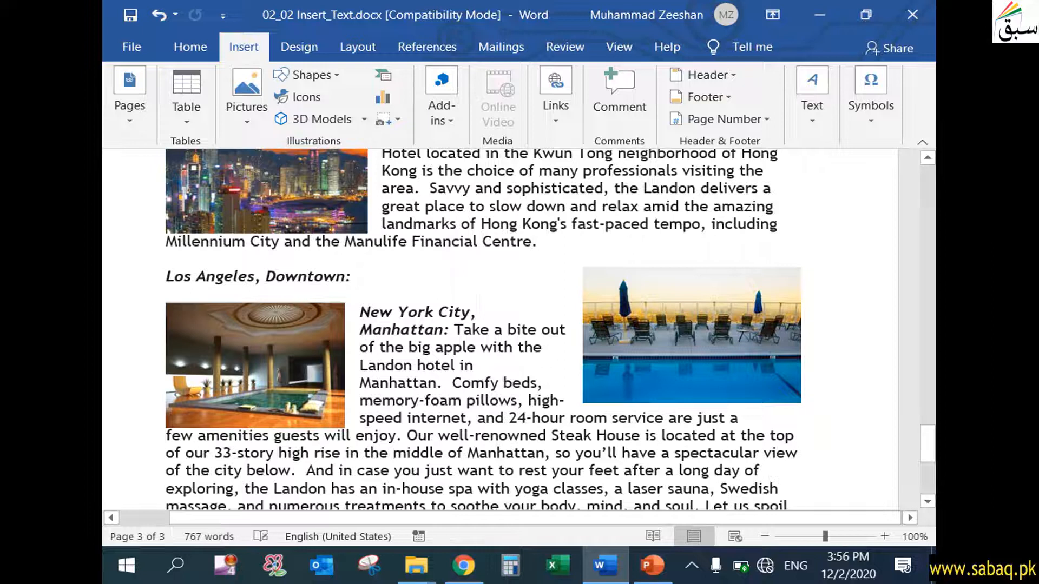
pyautogui.press('Return')
pyautogui.press('Return')
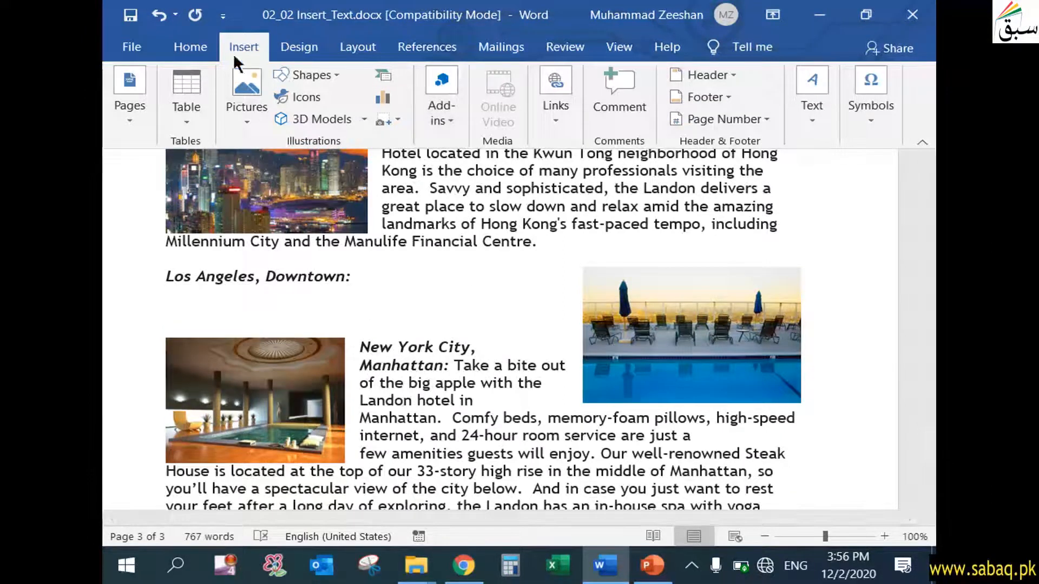
# - Start an object from file below the Los Angeles heading and browse to Exercise Files > Chapter 2 on the desktop
pyautogui.click(817, 109)
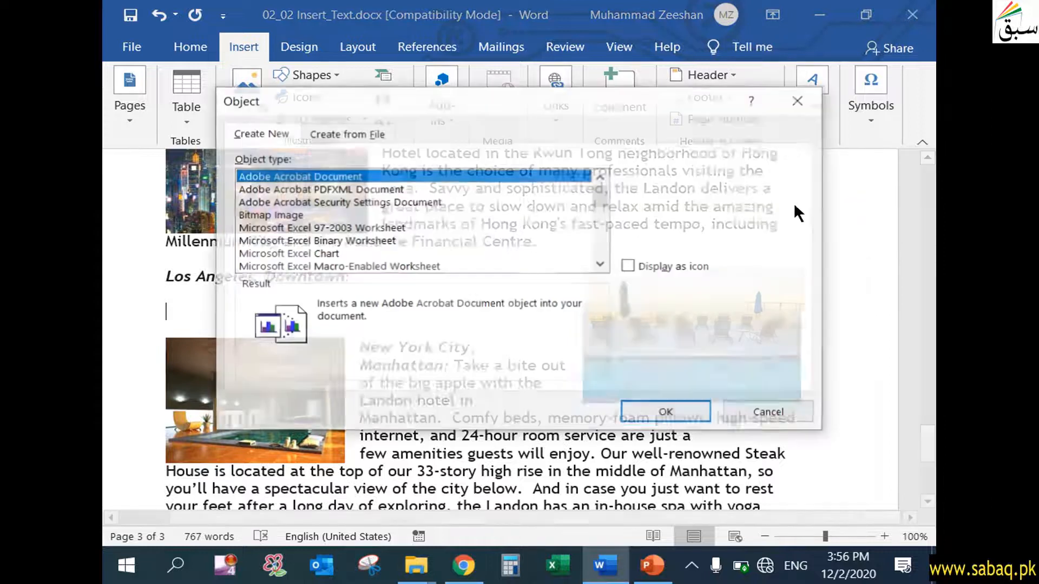
pyautogui.click(381, 133)
pyautogui.click(699, 178)
pyautogui.moveTo(371, 244); pyautogui.dragTo(368, 268)
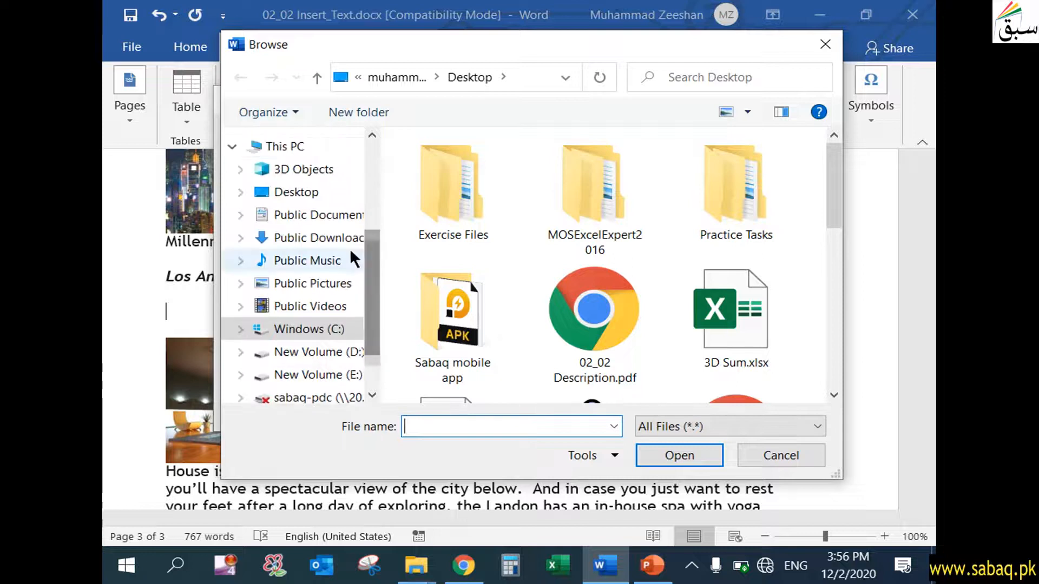
pyautogui.click(296, 192)
pyautogui.moveTo(834, 216); pyautogui.dragTo(837, 333)
pyautogui.doubleClick(523, 316)
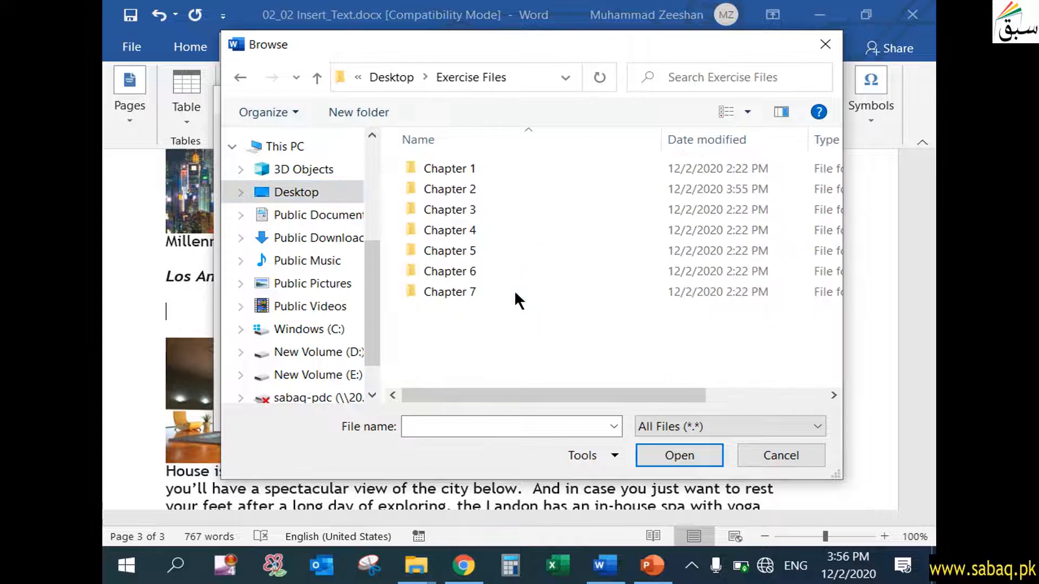
pyautogui.doubleClick(505, 188)
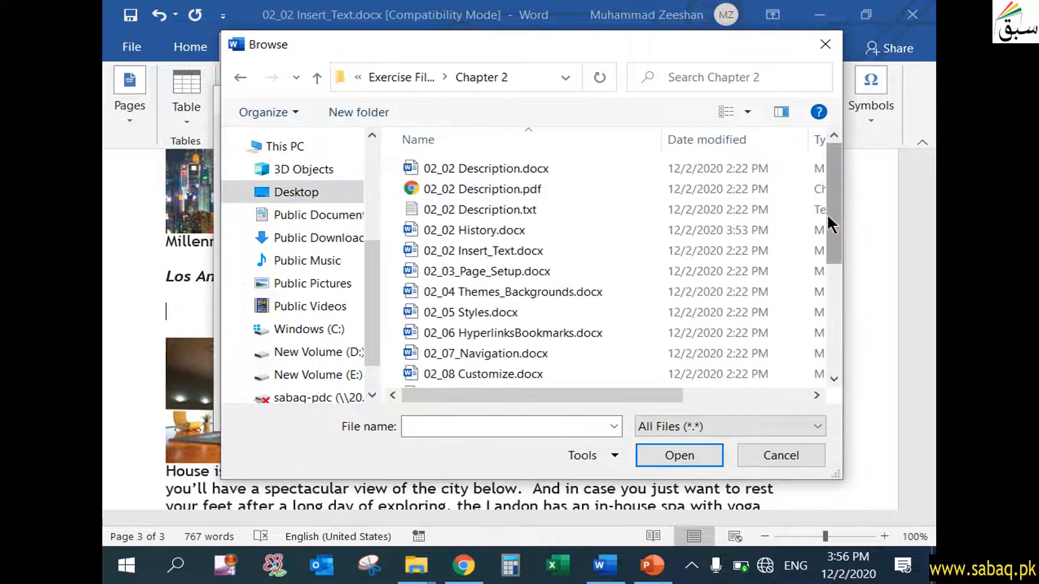
# - Choose 02_02 Description.docx and insert its contents as an object below the Los Angeles, Downtown heading
pyautogui.scroll(-1, 830, 223)
pyautogui.moveTo(839, 271); pyautogui.dragTo(847, 156)
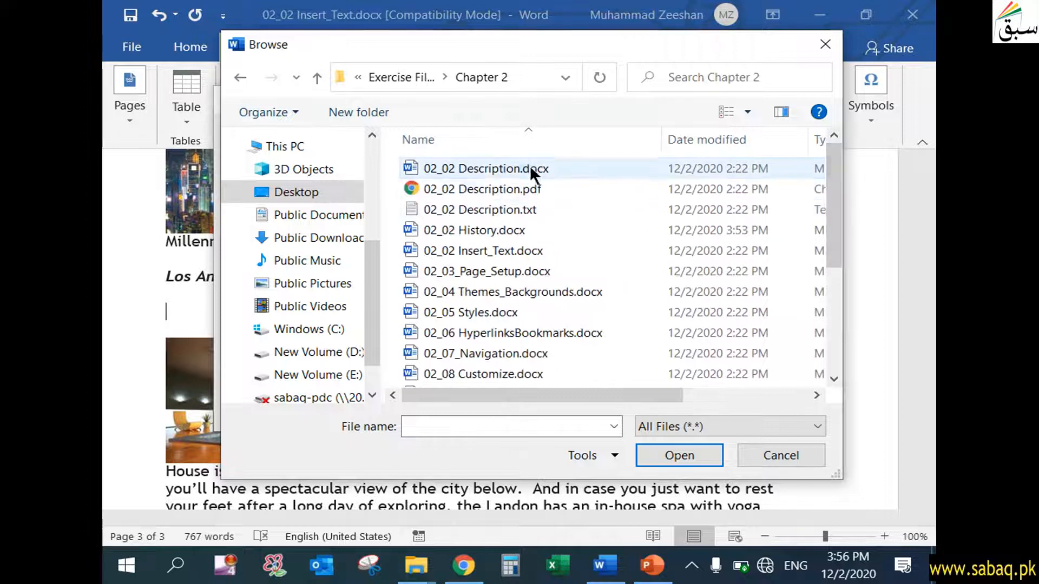
pyautogui.click(467, 167)
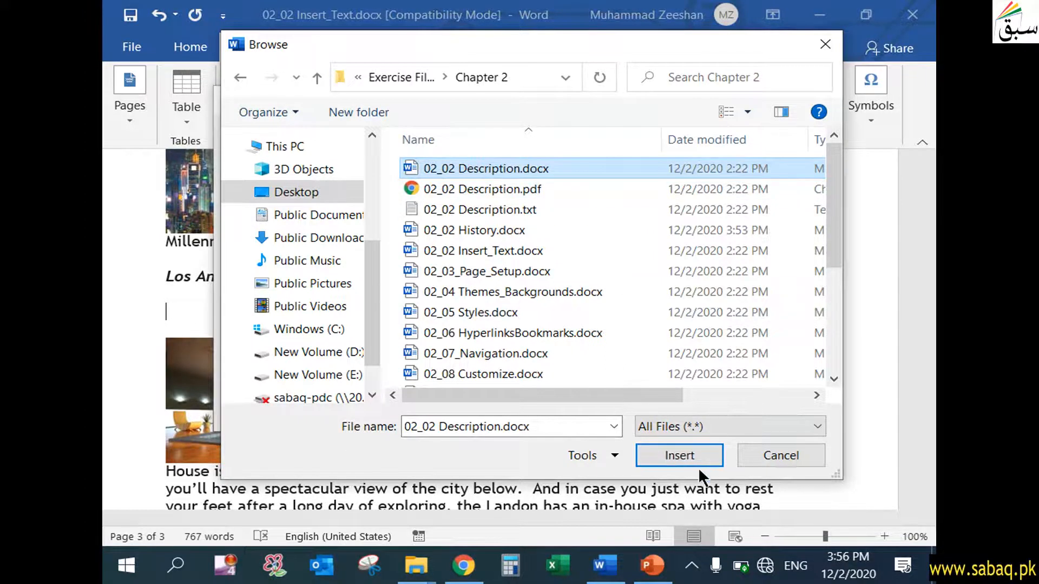
pyautogui.click(687, 454)
pyautogui.click(660, 413)
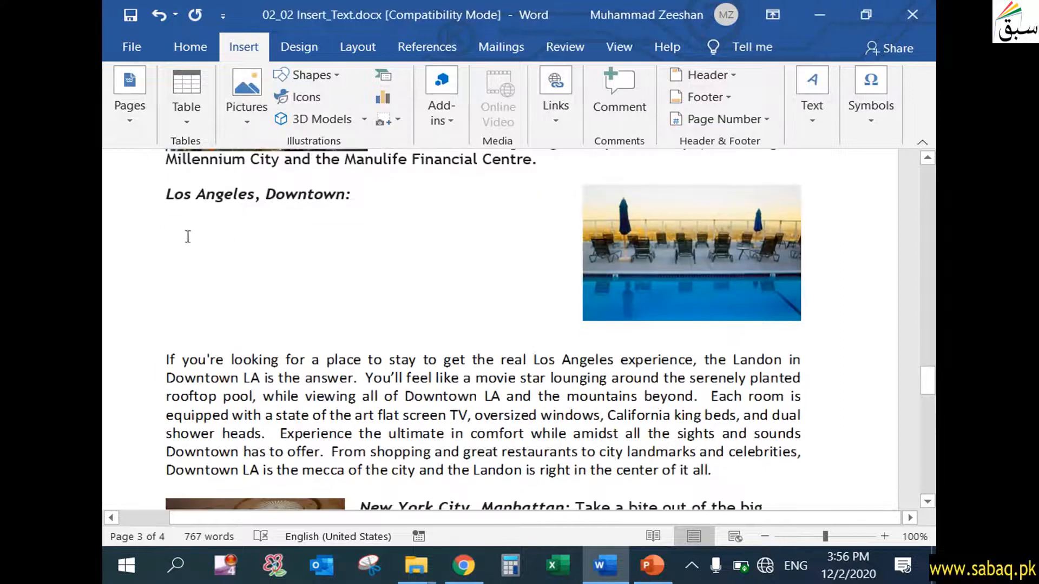
# - Select the inserted description object below the Los Angeles, Downtown heading and review its placement among the neighbouring hotel descriptions
pyautogui.click(244, 397)
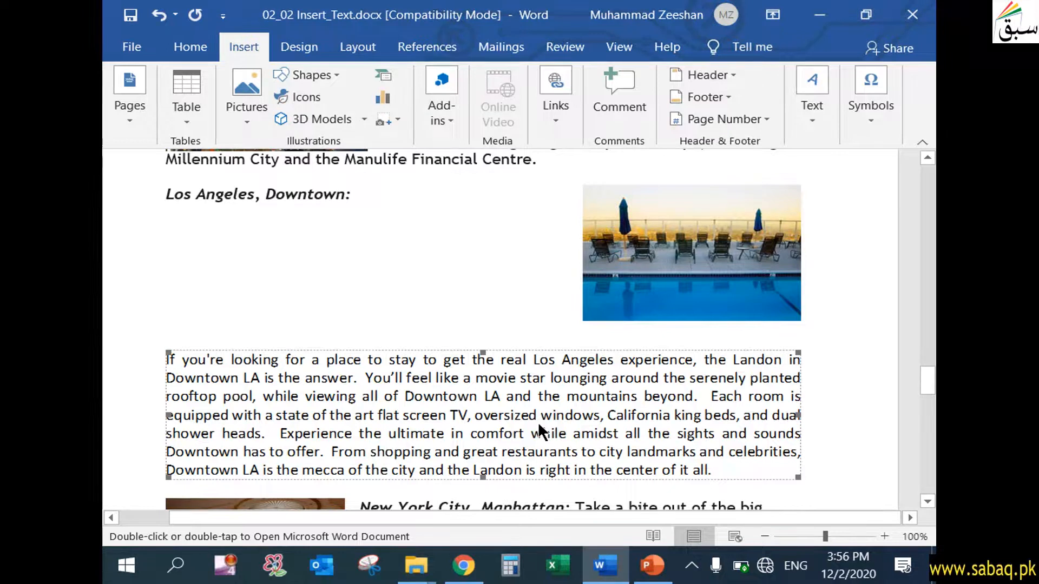
pyautogui.scroll(-2, 573, 414)
pyautogui.scroll(7, 572, 414)
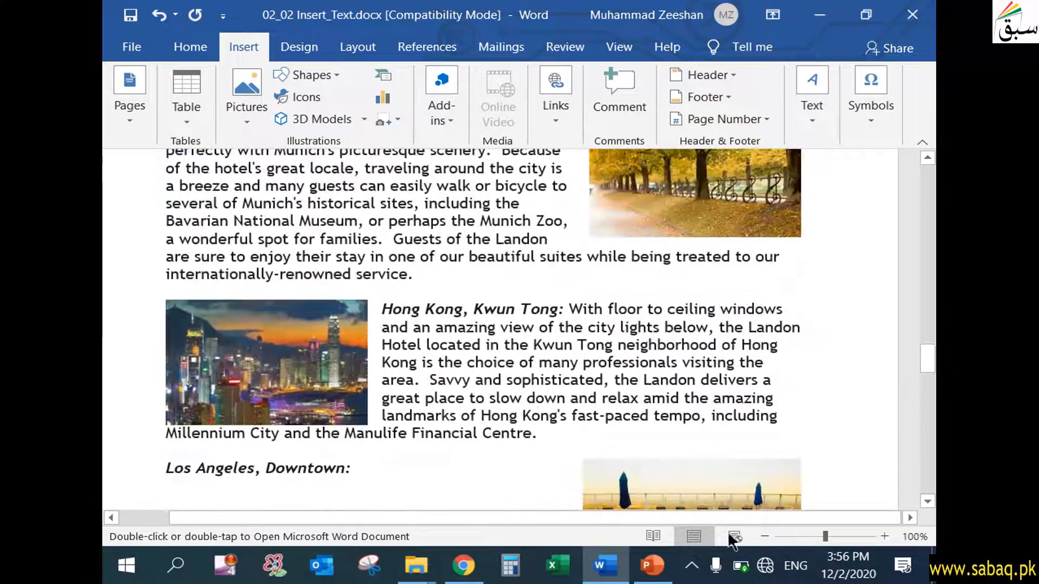
# - Switch to the PowerPoint slide show and reveal the bullets on the "Insert text from file" slide through "Find and Replace in MS Word"
pyautogui.moveTo(653, 578)
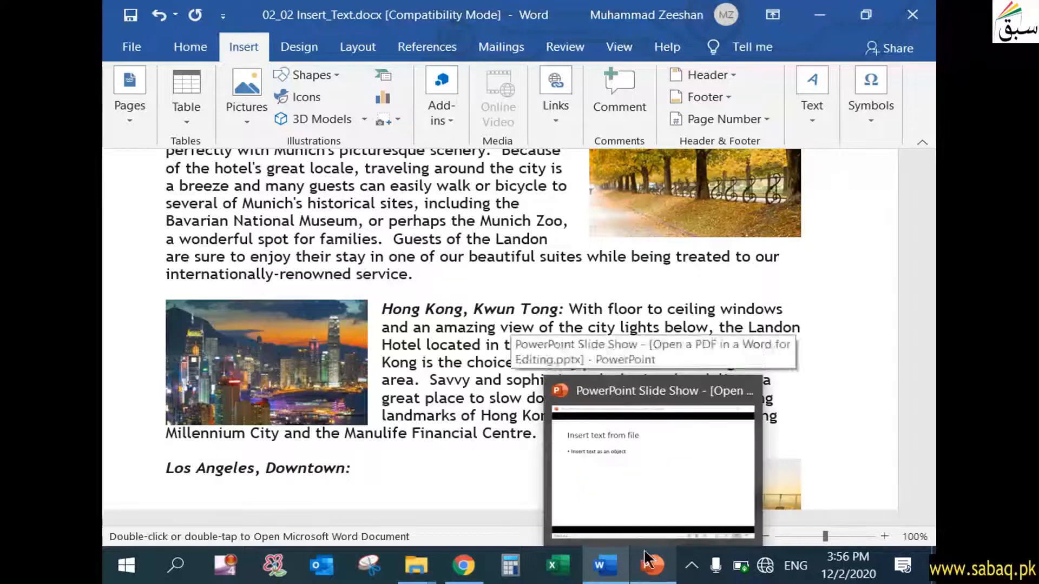
pyautogui.click(626, 489)
pyautogui.click(380, 239)
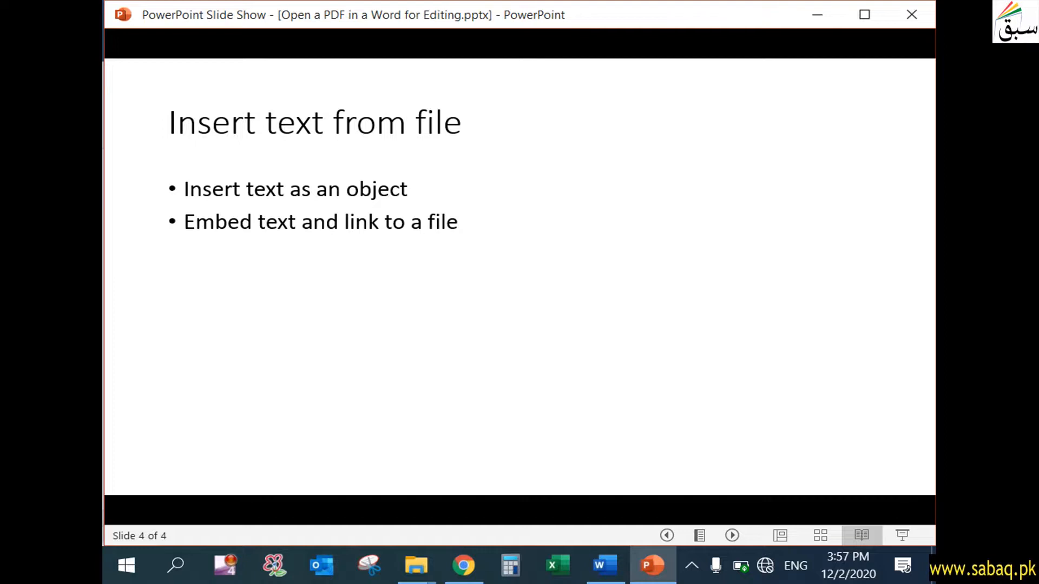
pyautogui.press('Right')
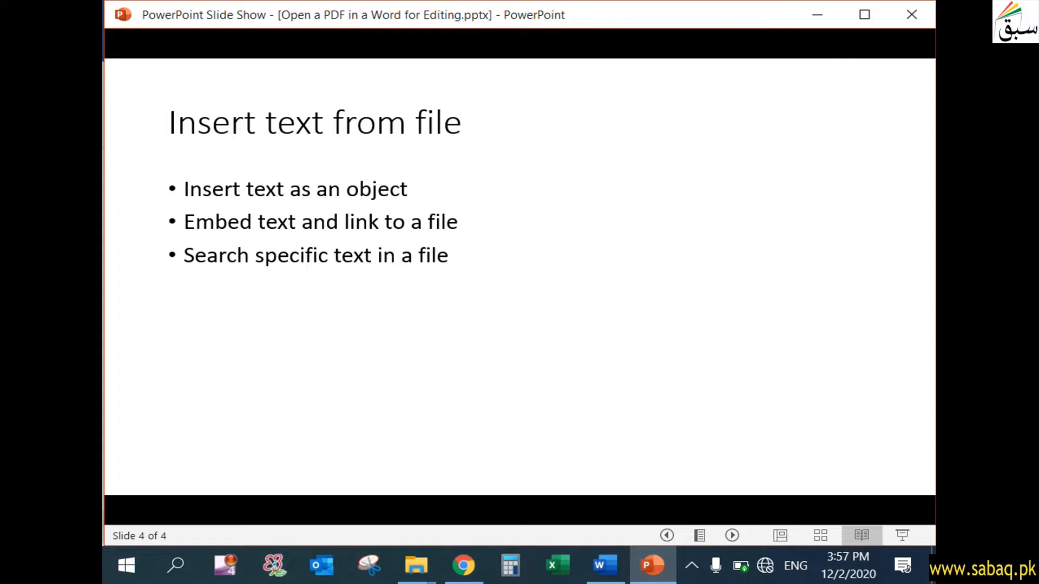
pyautogui.press('Right')
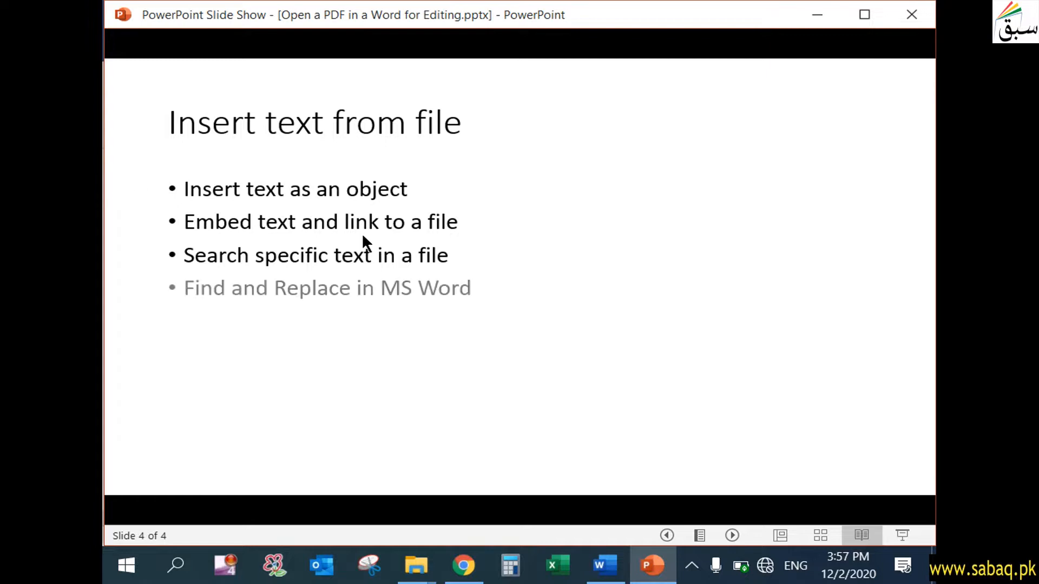